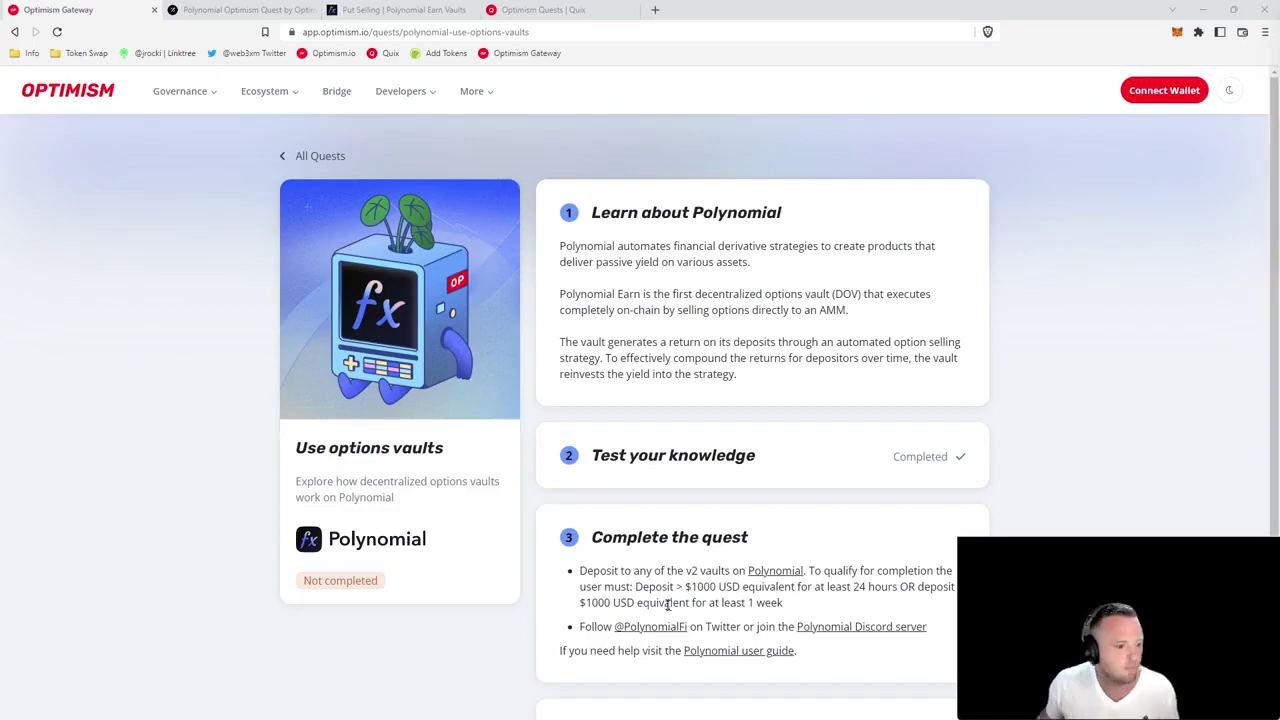
mouse_move(635, 587)
mouse_down()
mouse_move(943, 591)
mouse_move(788, 605)
mouse_up()
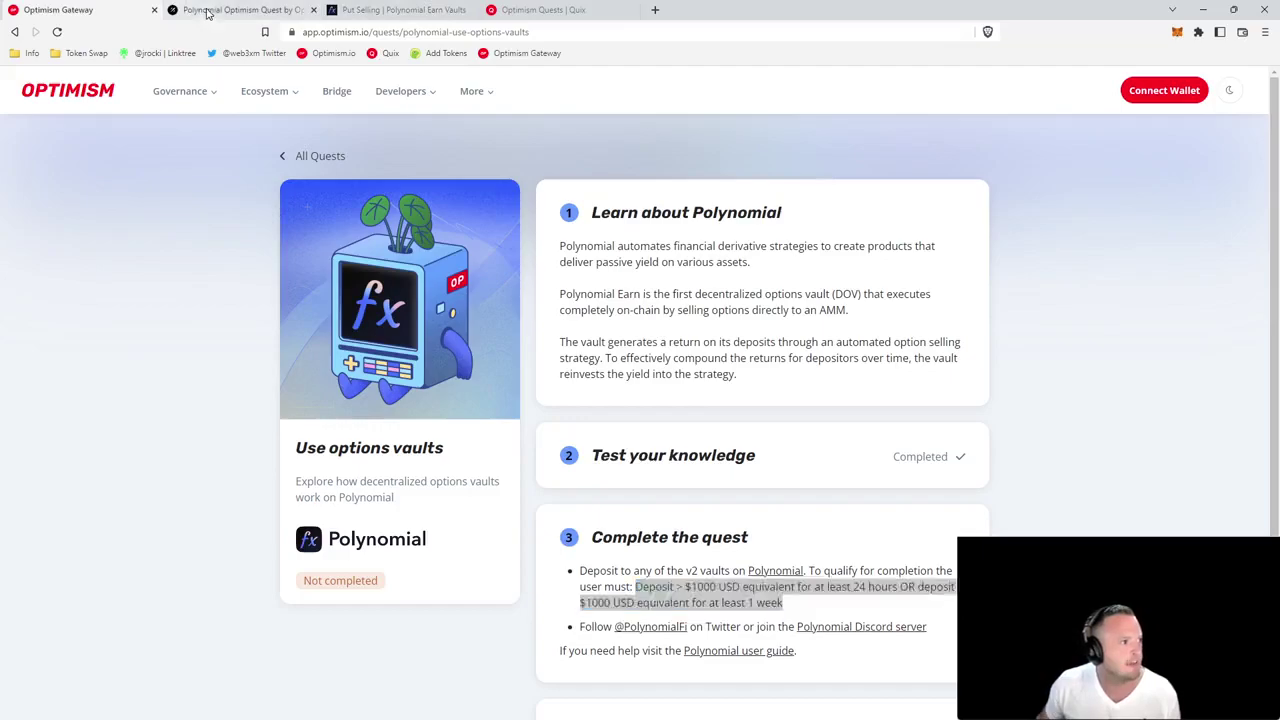
click(173, 8)
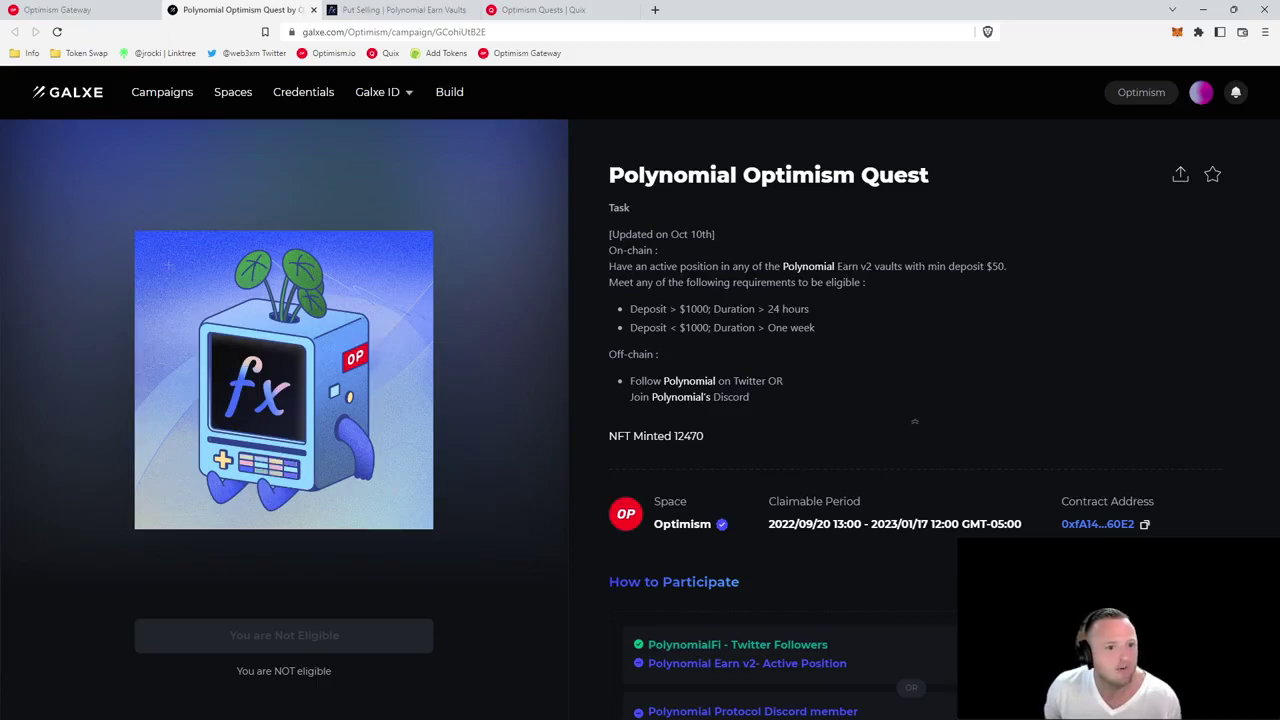
drag(929, 272, 1056, 268)
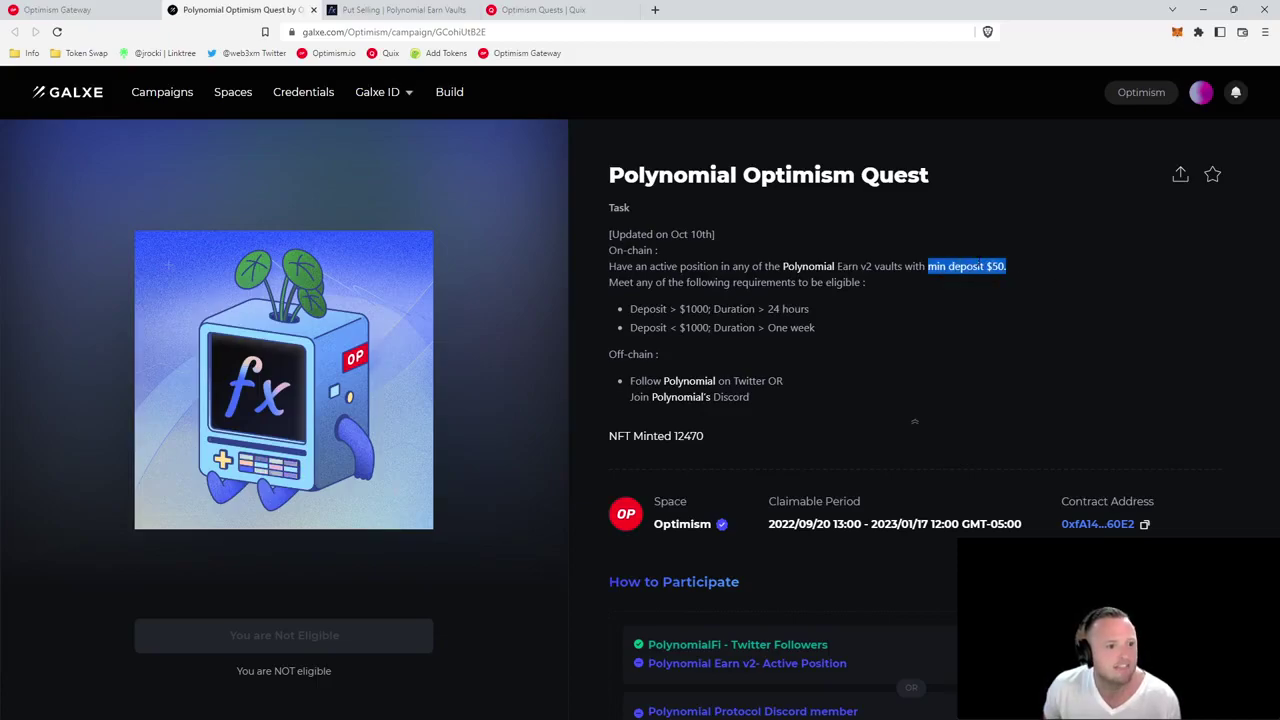
click(62, 10)
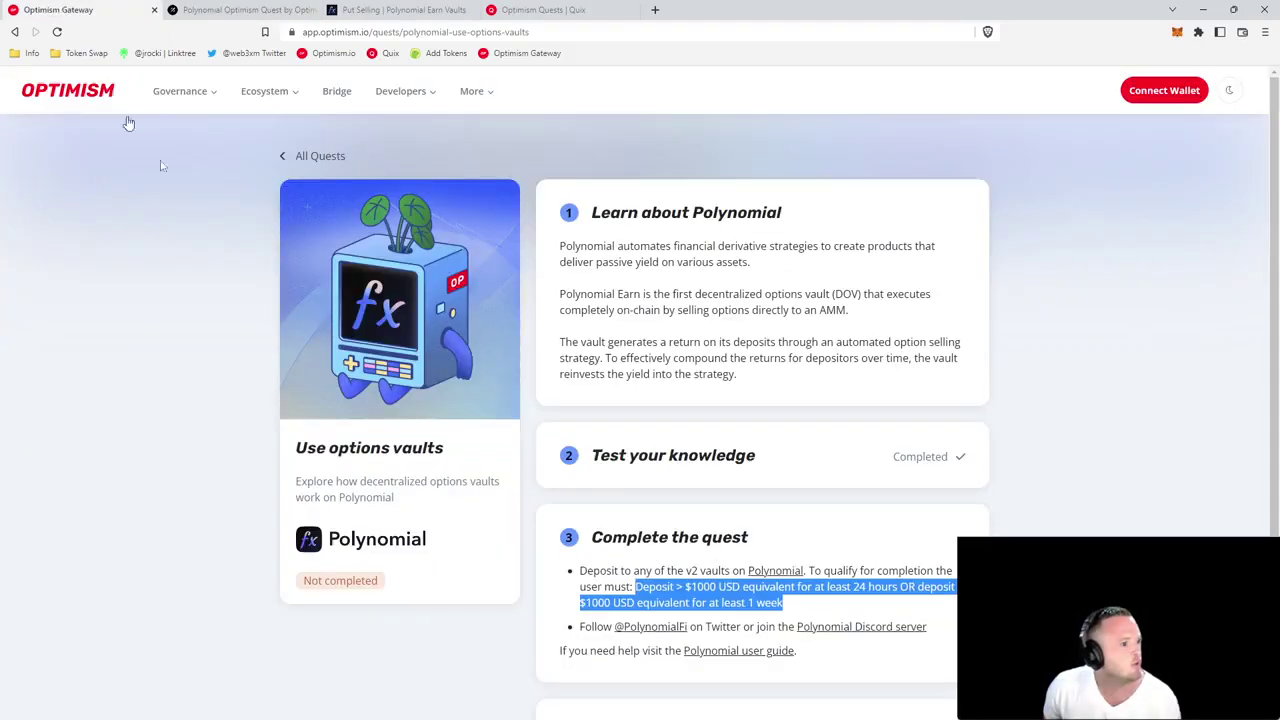
- Follow the Optimism quest's link to Polynomial, glance at Swap, then list the Earn Vaults
click(1066, 534)
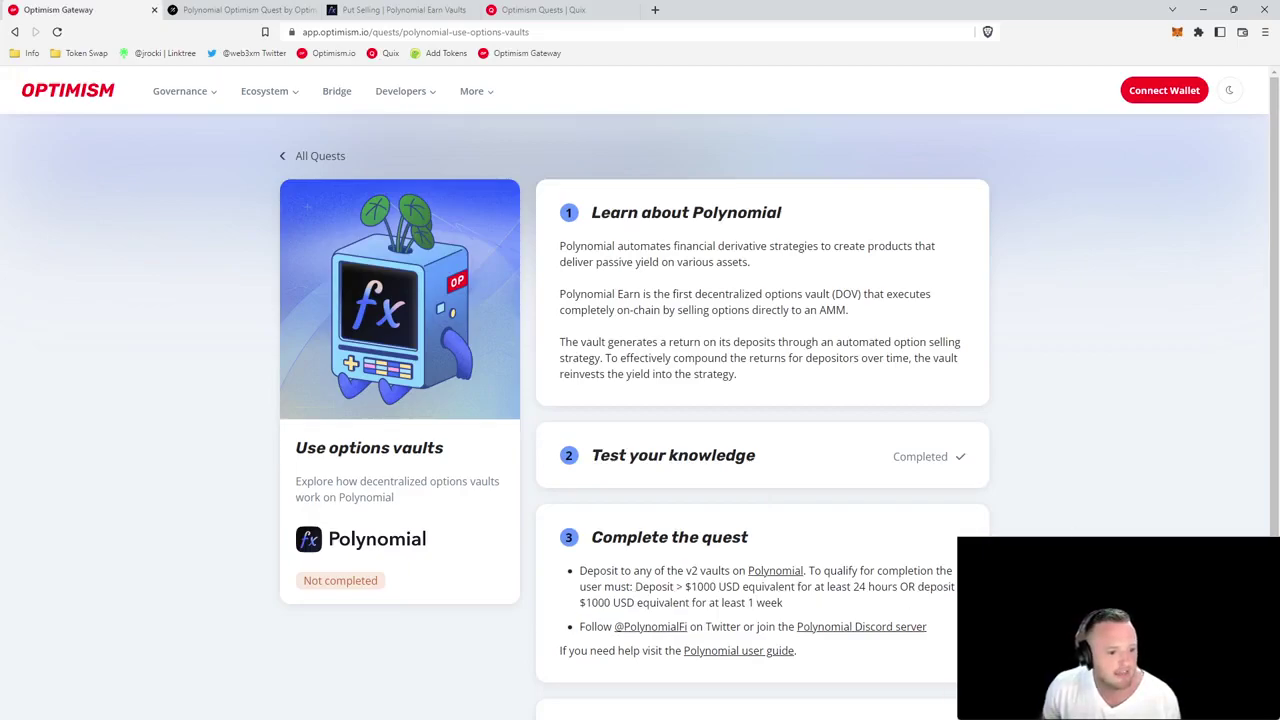
click(775, 572)
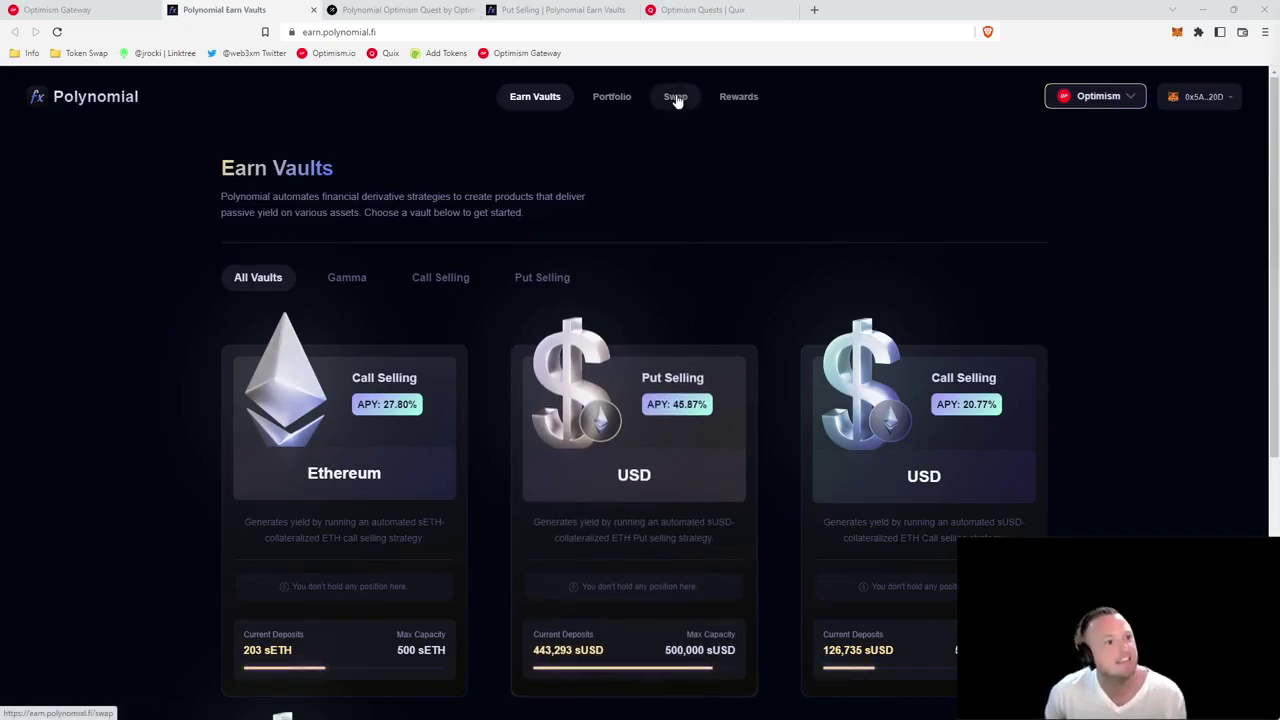
click(677, 102)
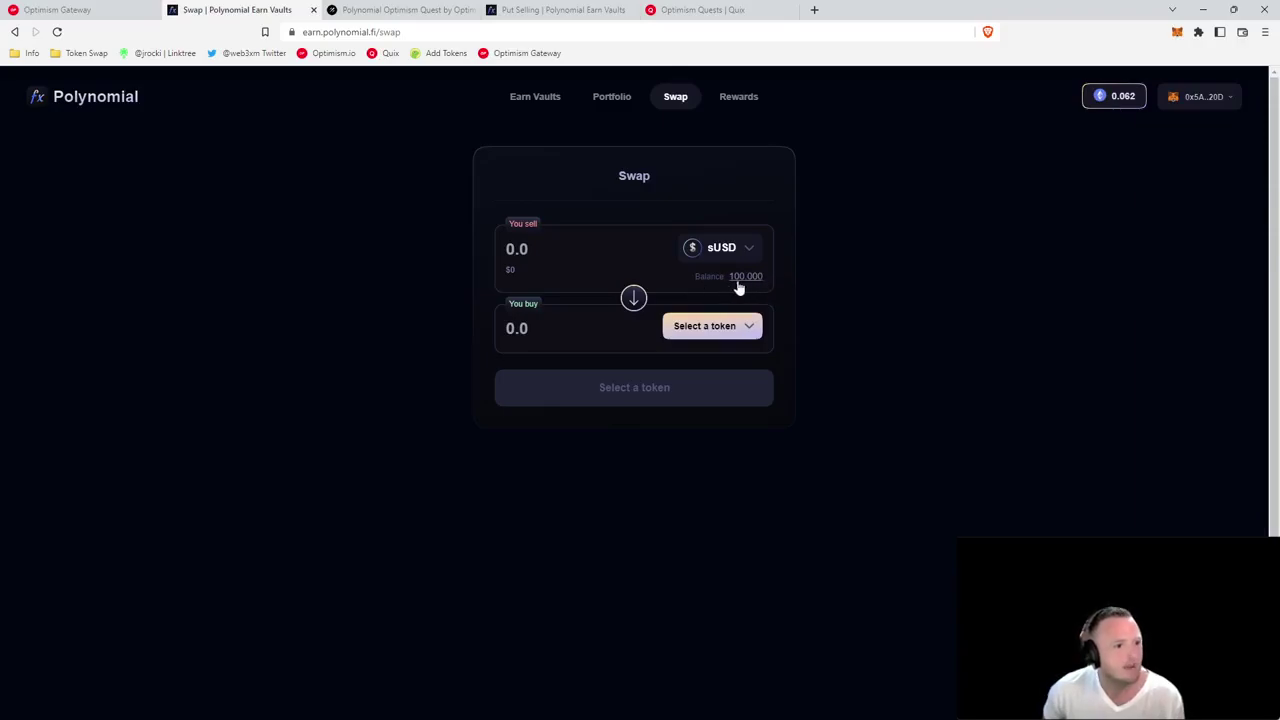
click(535, 97)
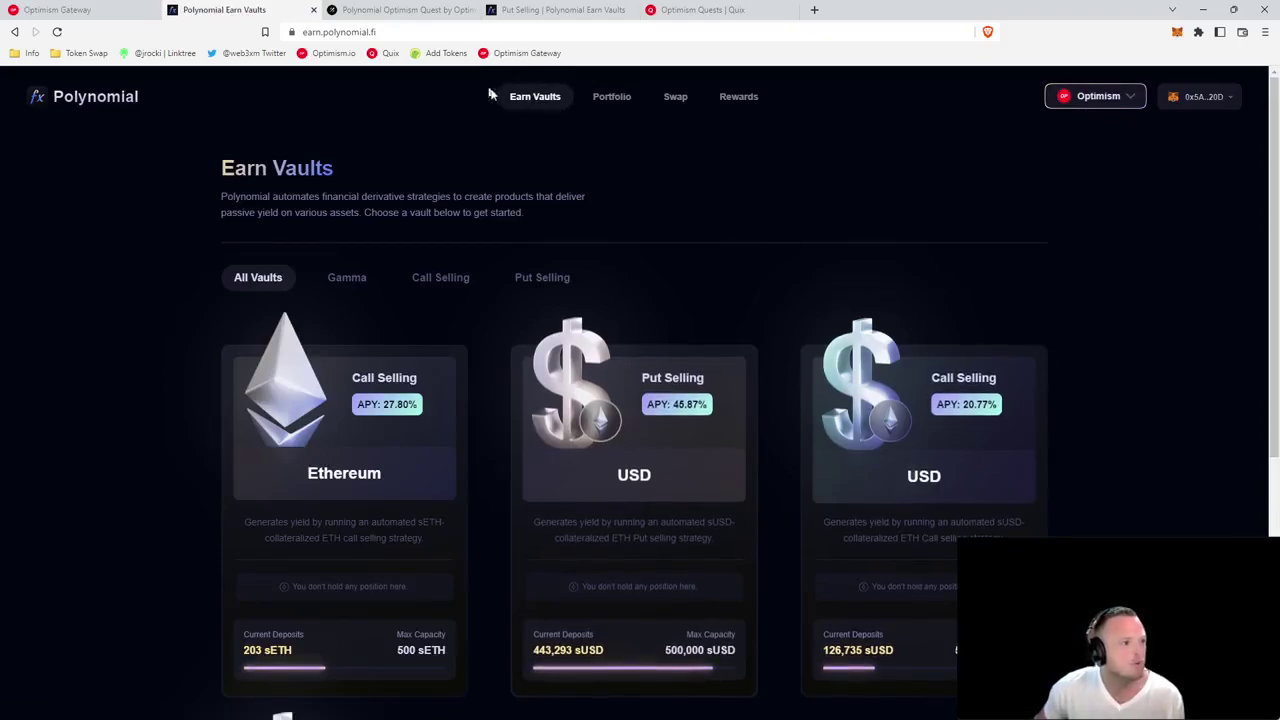
- In the ETH Put Selling vault, enter 55 sUSD to deposit and start the sUSD approval
click(679, 389)
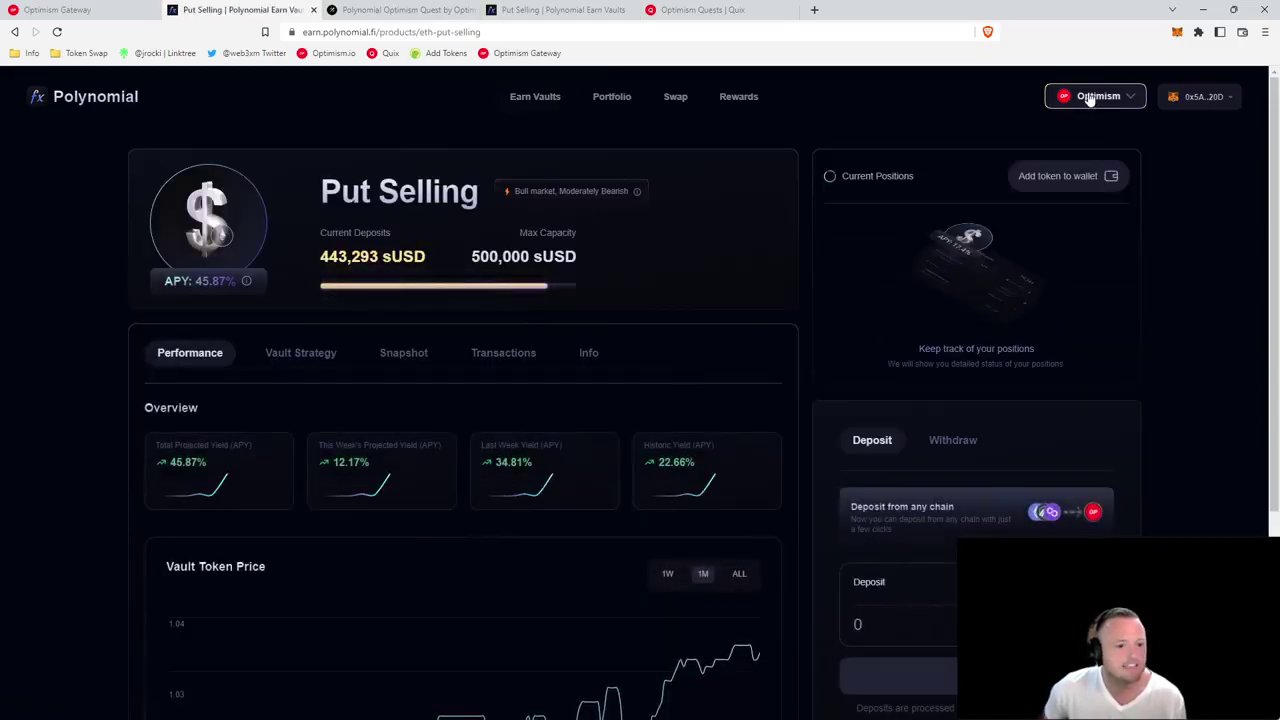
scroll(1154, 251, down, 3)
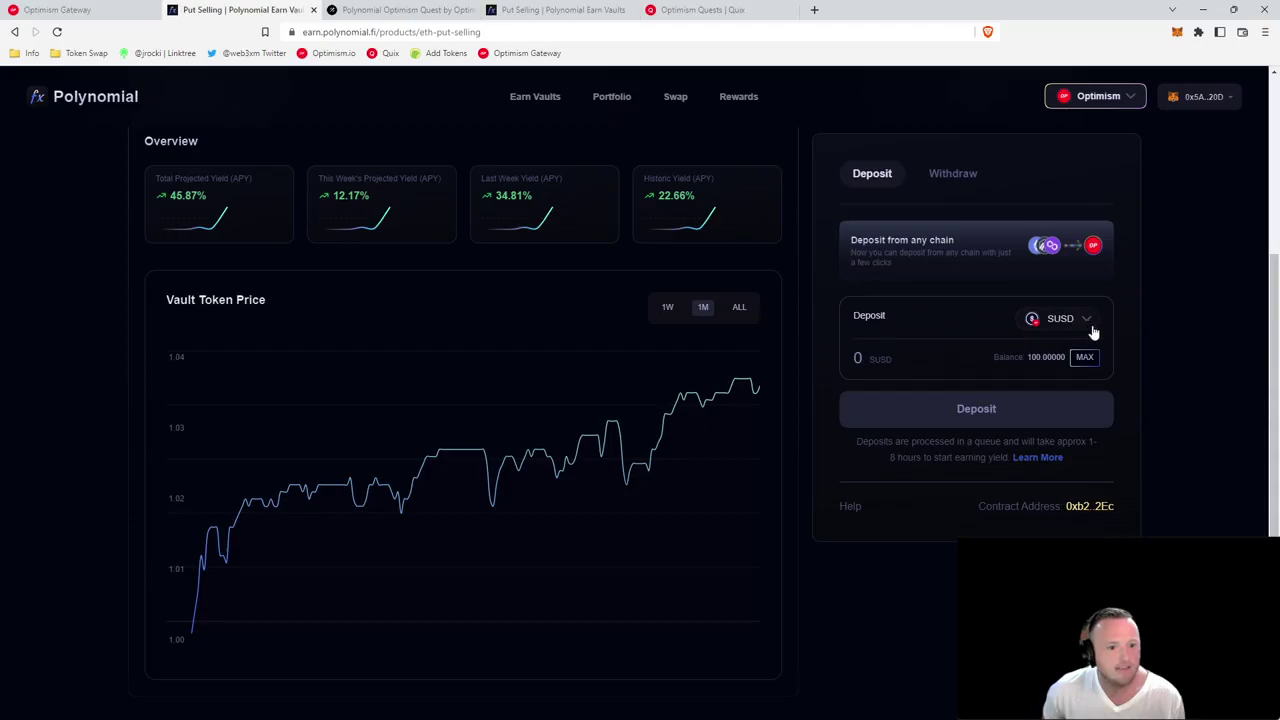
click(870, 362)
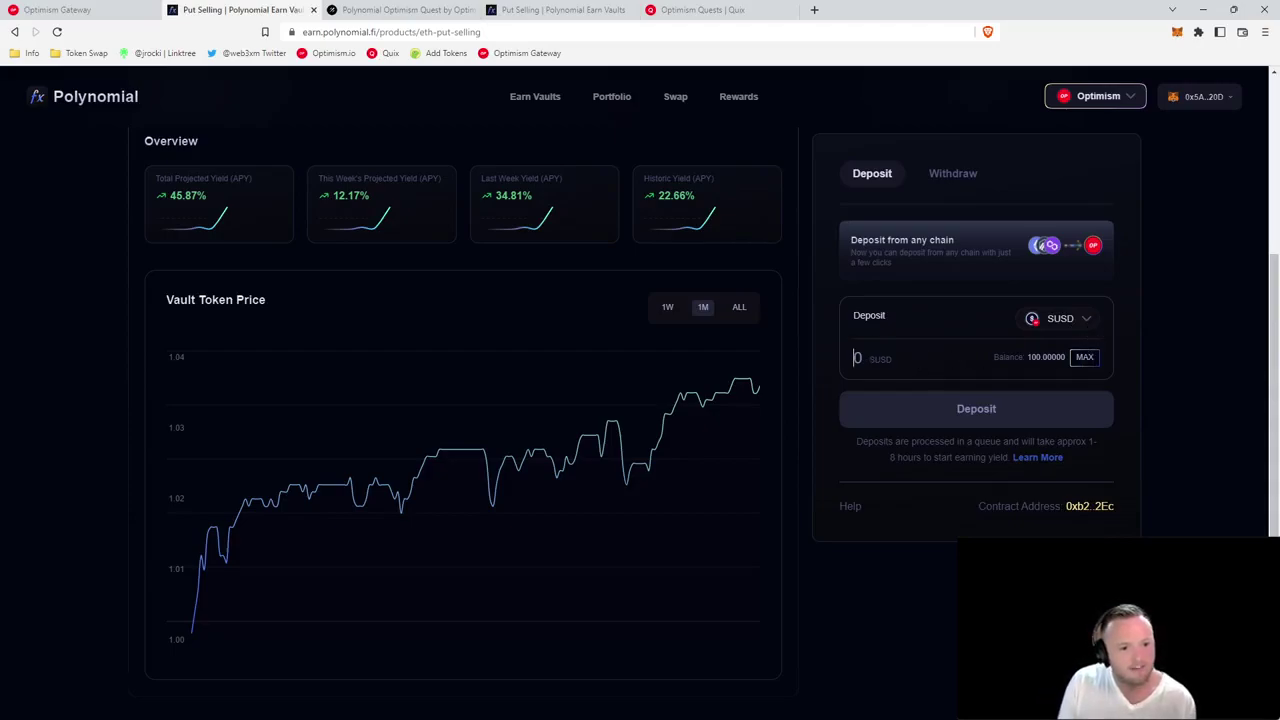
text(55)
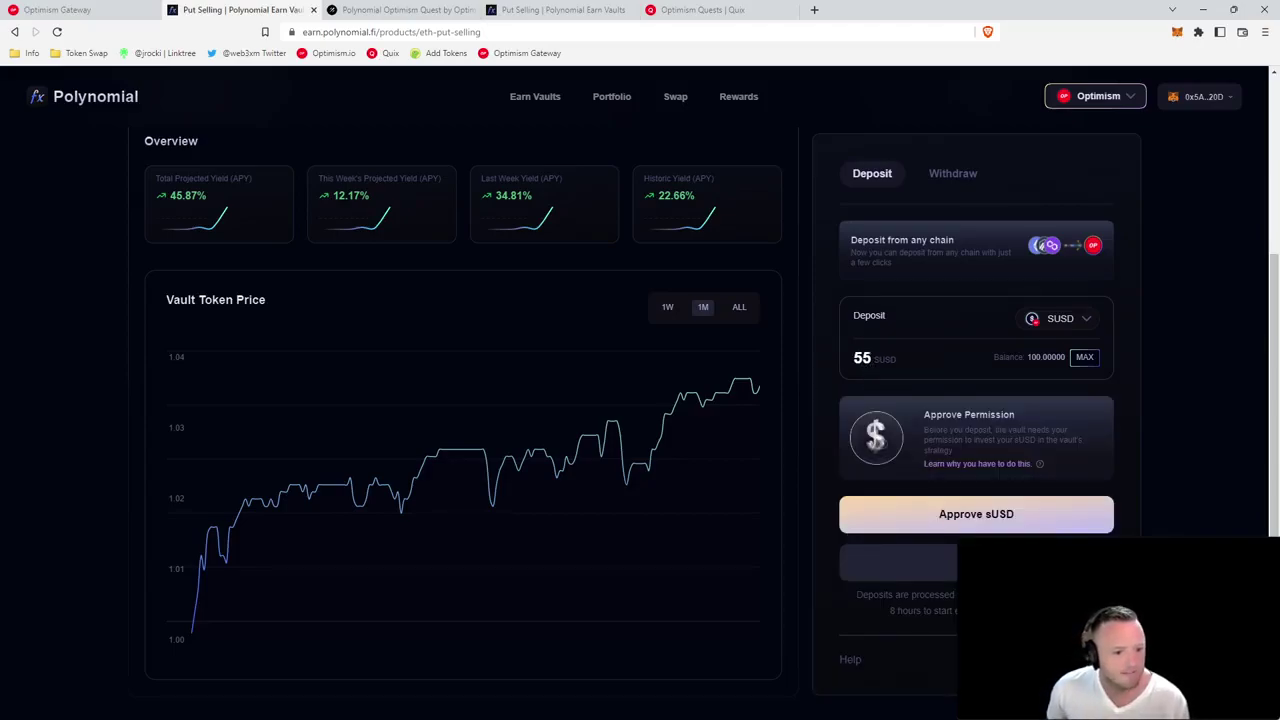
click(1006, 520)
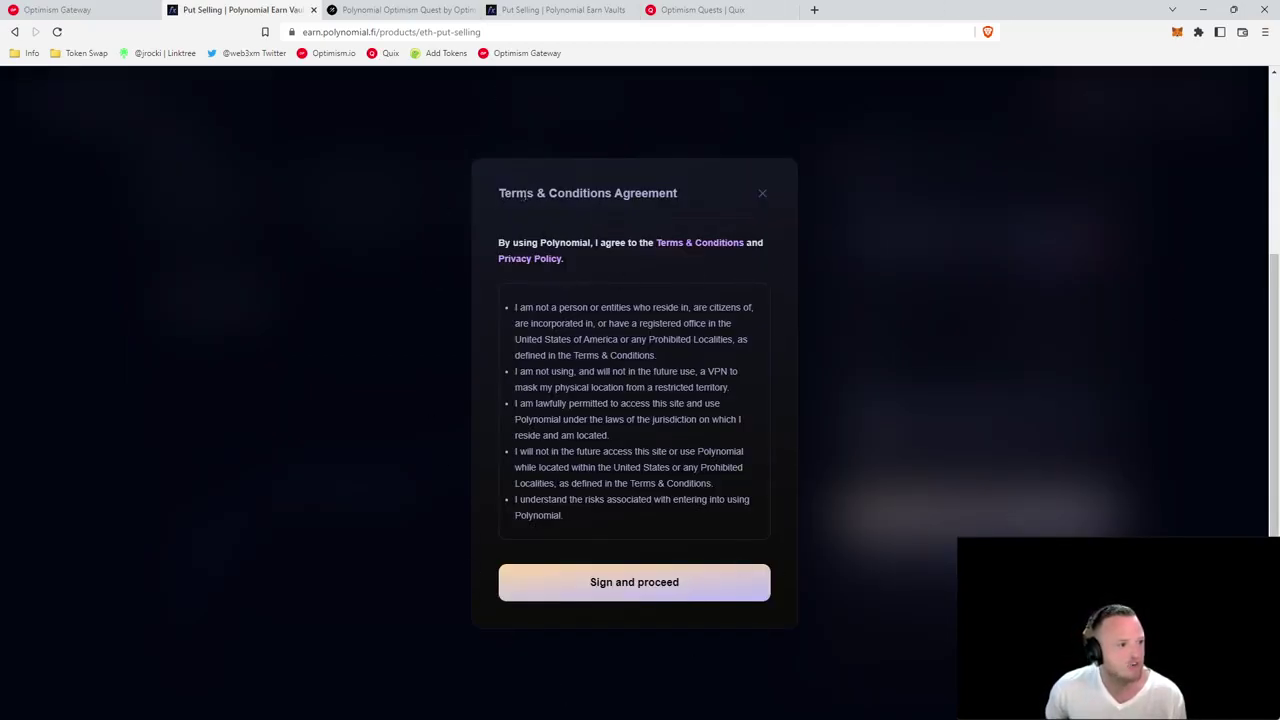
- Sign the terms, approve sUSD spending in MetaMask, and submit the 55 sUSD deposit
click(664, 595)
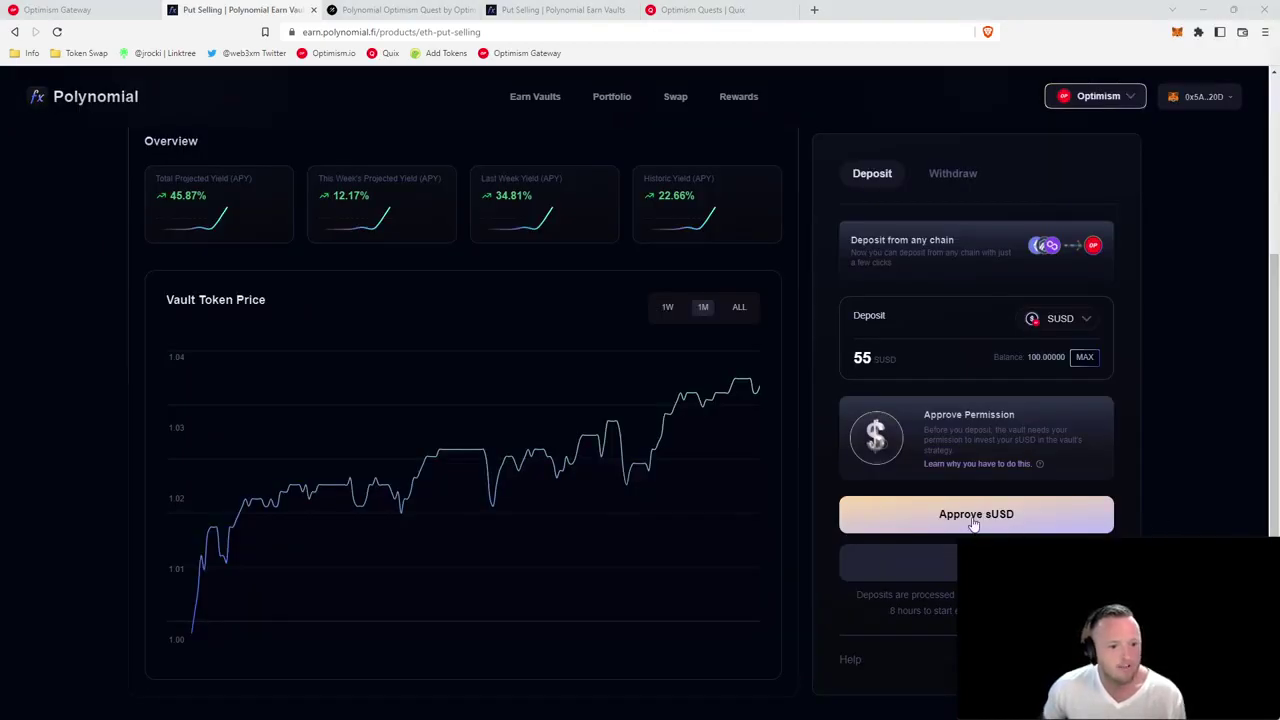
click(973, 523)
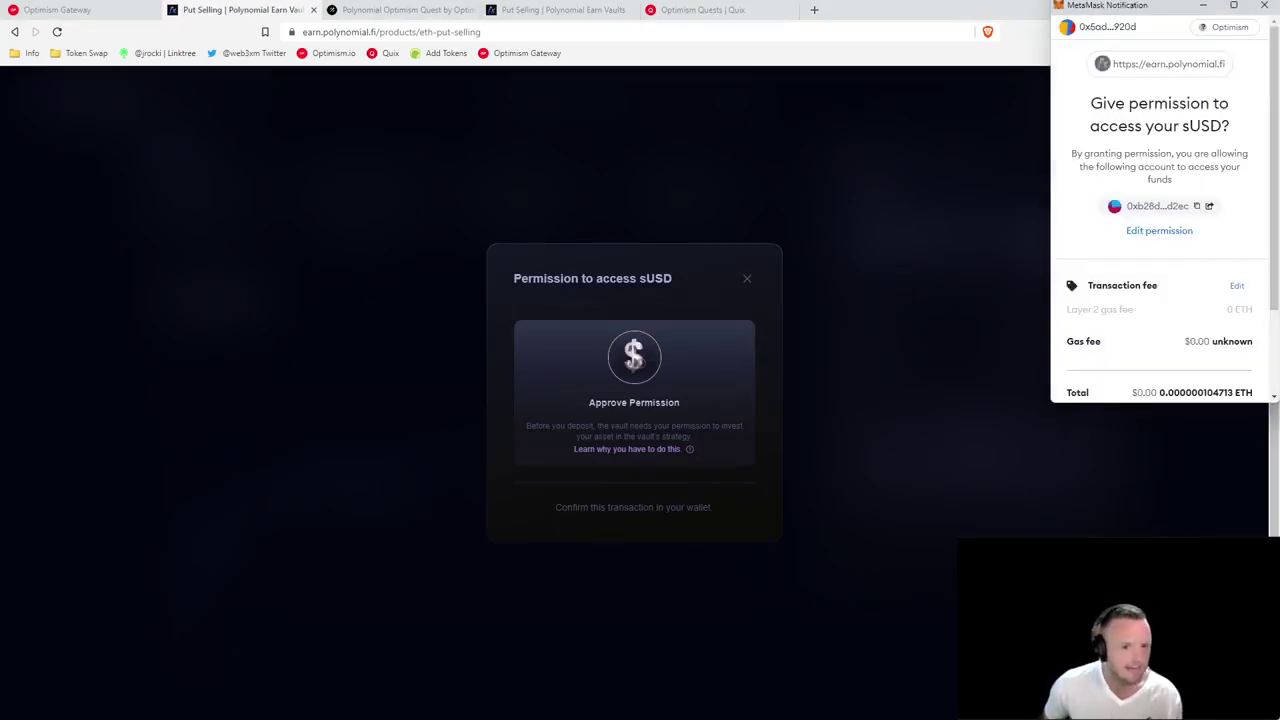
click(746, 280)
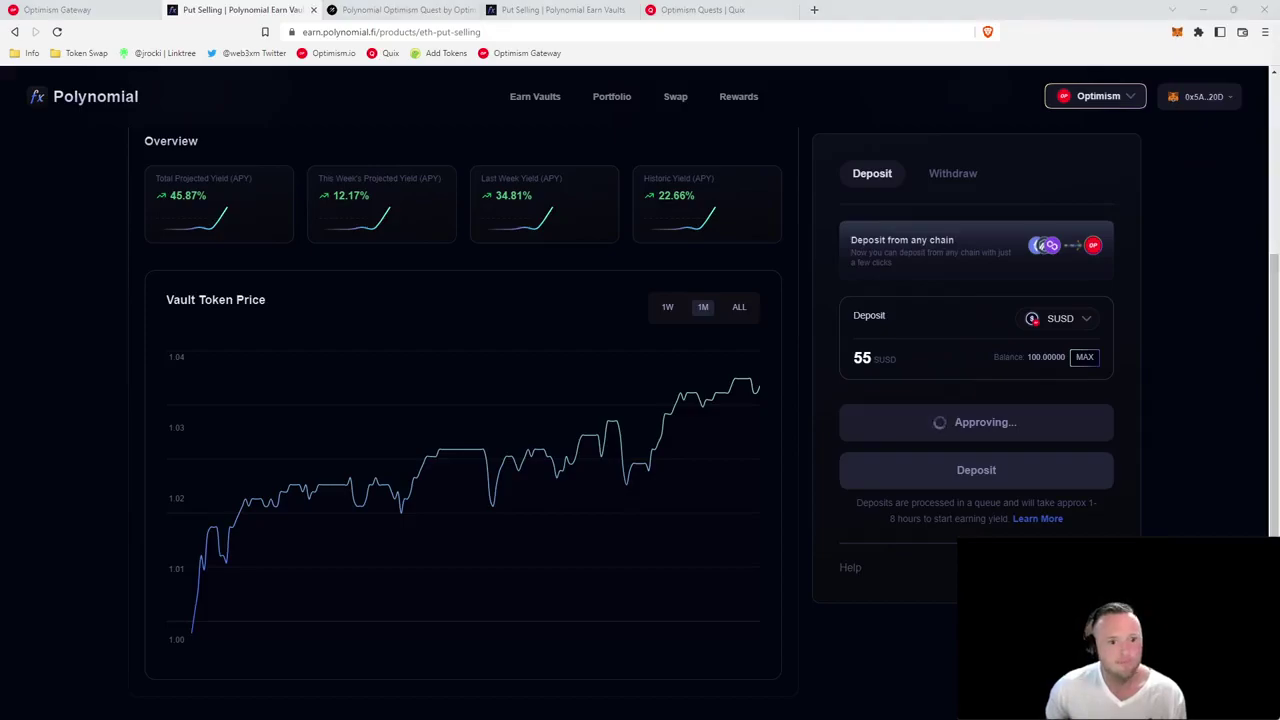
click(953, 410)
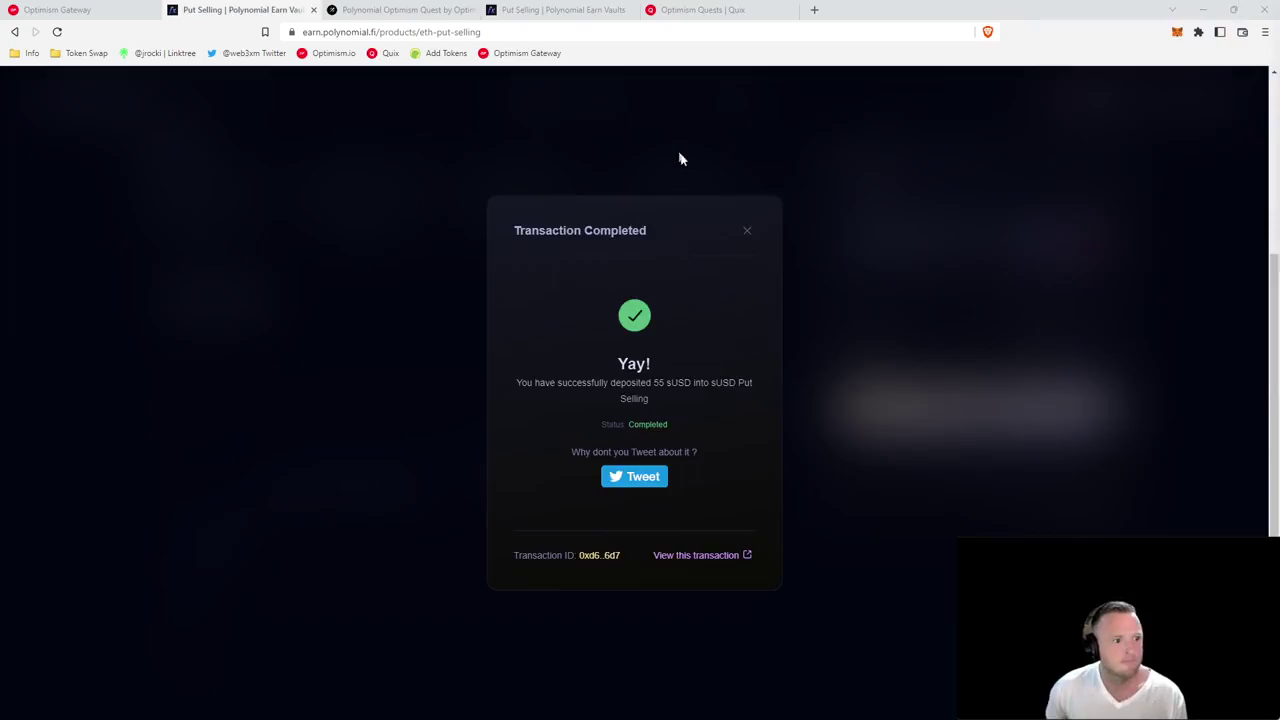
- Dismiss the Transaction Completed message and view the Portfolio with the queued +55 sUSD deposit
click(745, 233)
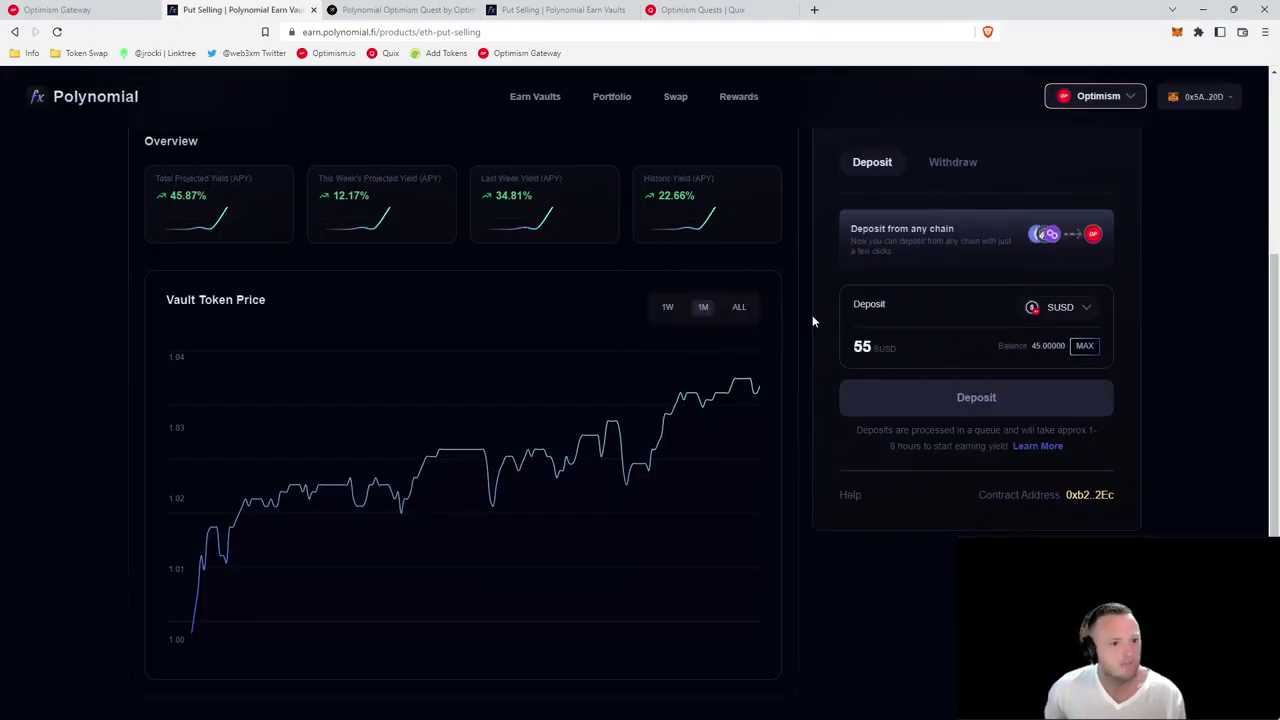
click(611, 96)
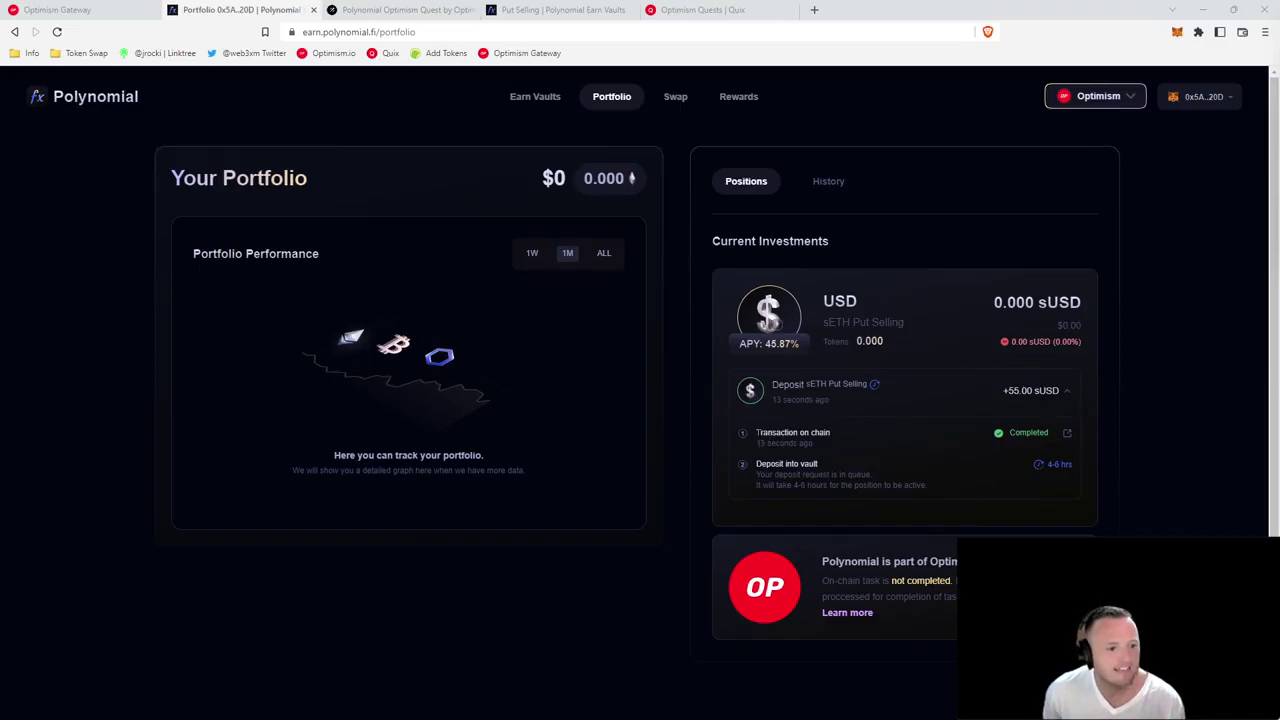
mouse_move(754, 430)
mouse_down()
mouse_move(983, 420)
mouse_move(1049, 443)
mouse_up()
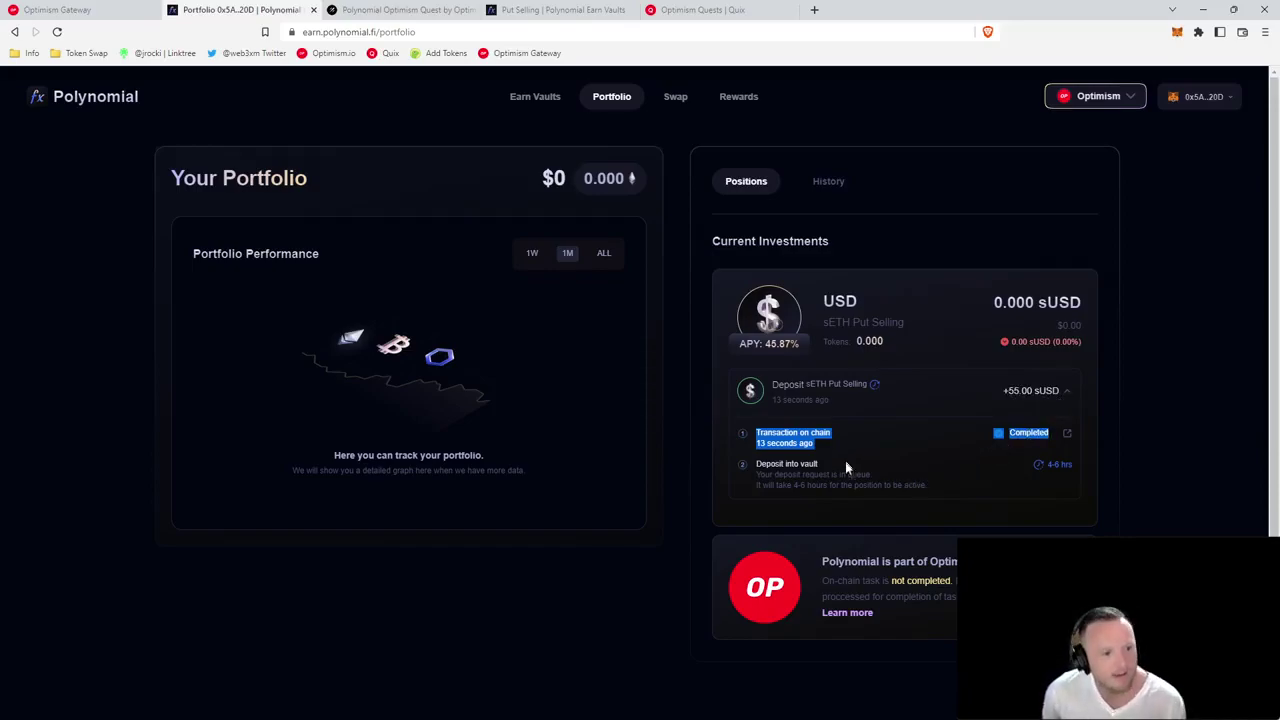
drag(757, 464, 833, 476)
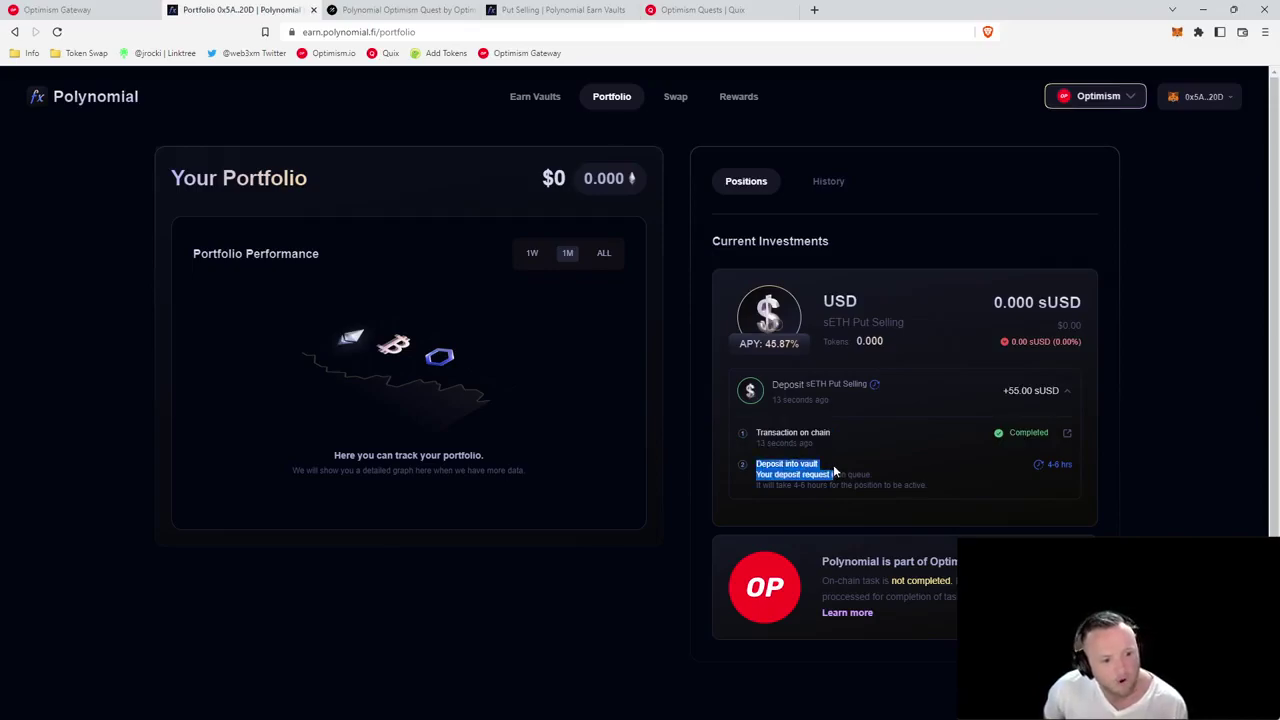
click(761, 475)
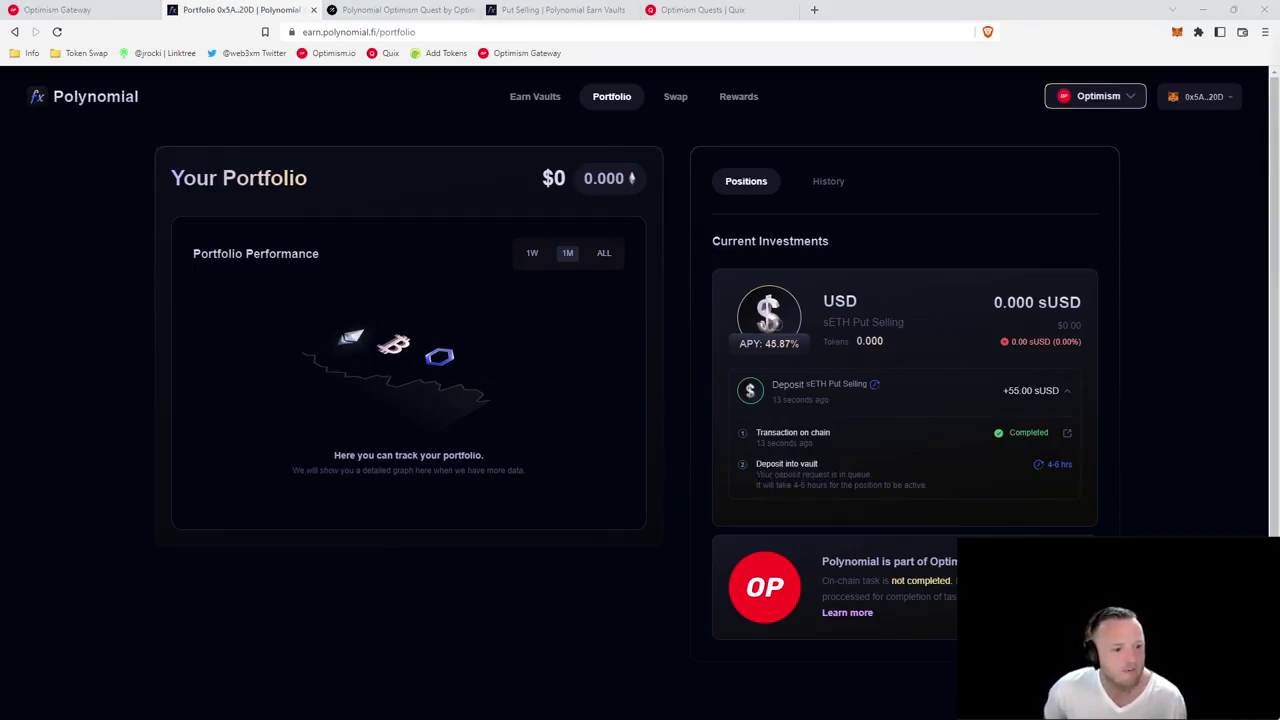
drag(792, 485, 968, 490)
click(972, 488)
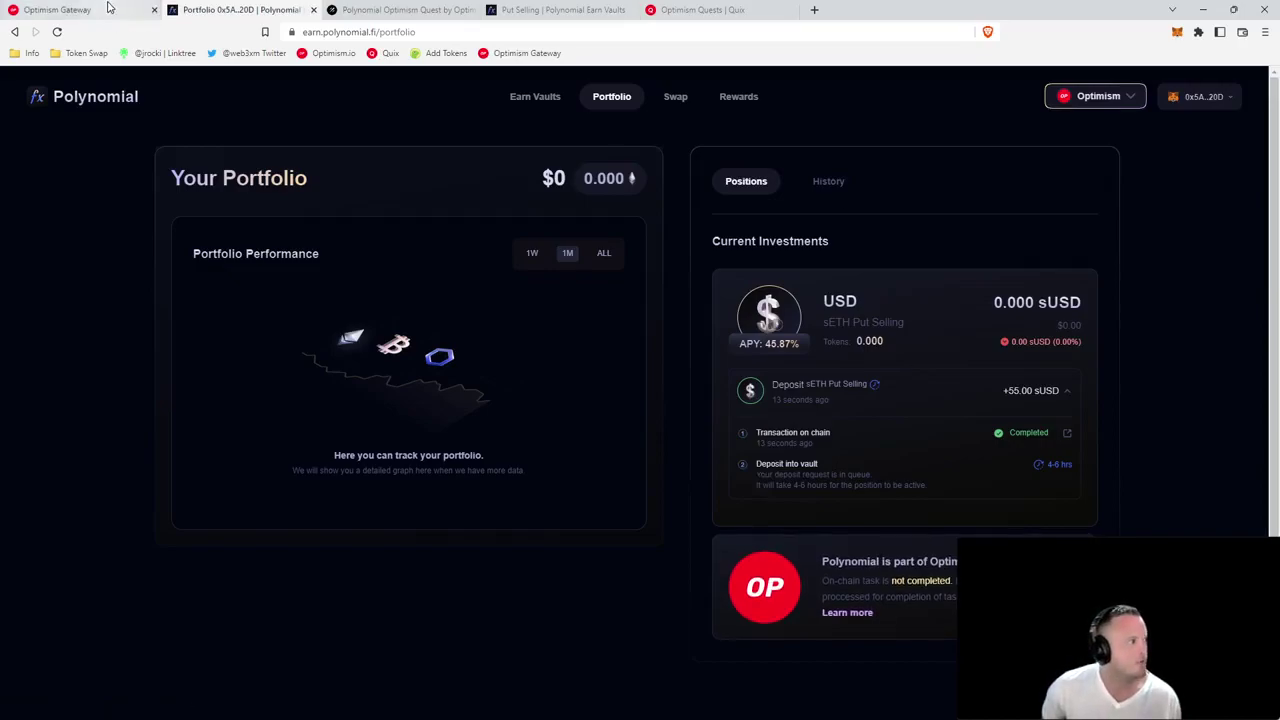
- Switch to the Galxe Polynomial Optimism Quest tab to check eligibility status
key(ctrl+1)
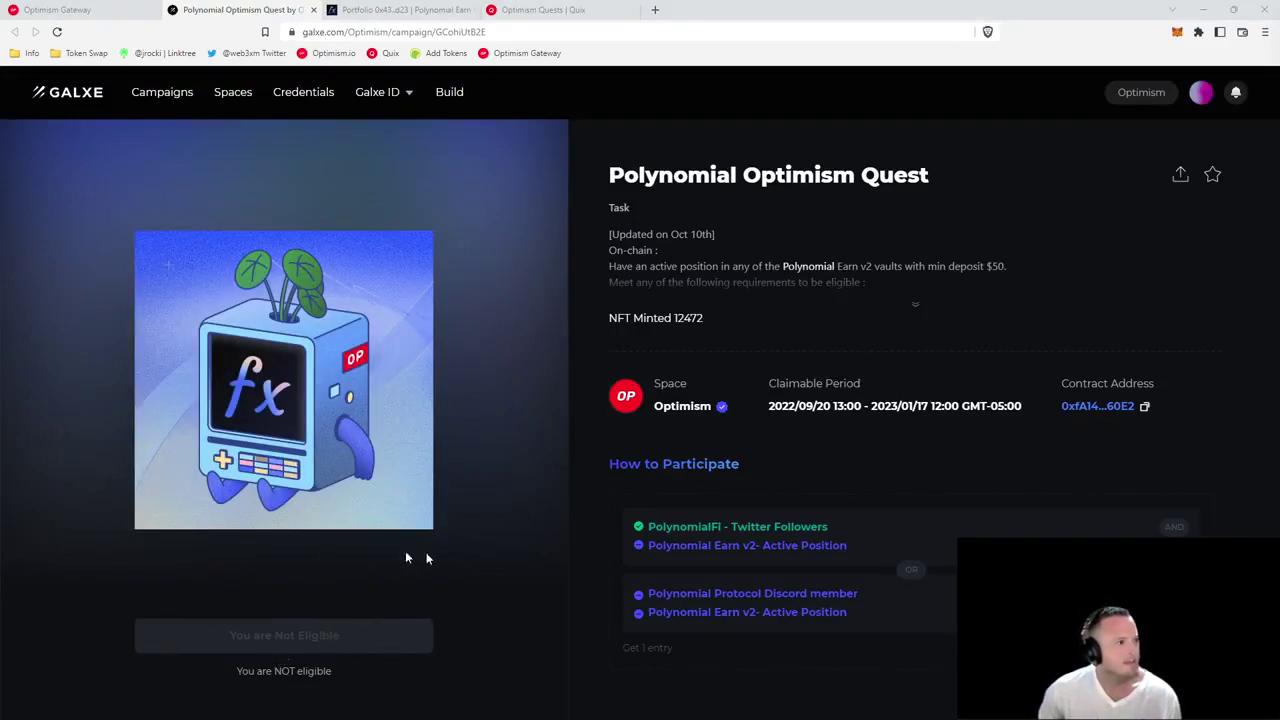
- Browse Quix's Optimism Quests listings filtered to Polynomial Op Quest, then return to the Polynomial tab
click(550, 10)
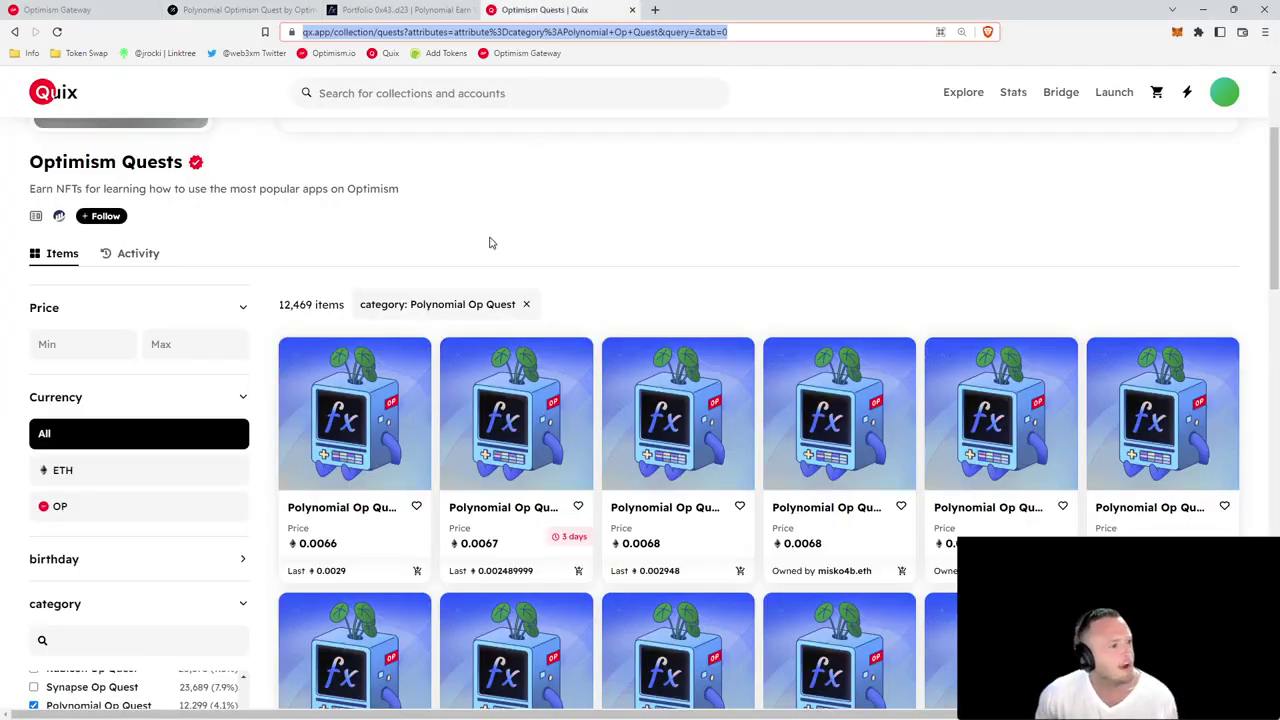
scroll(485, 230, up, 2)
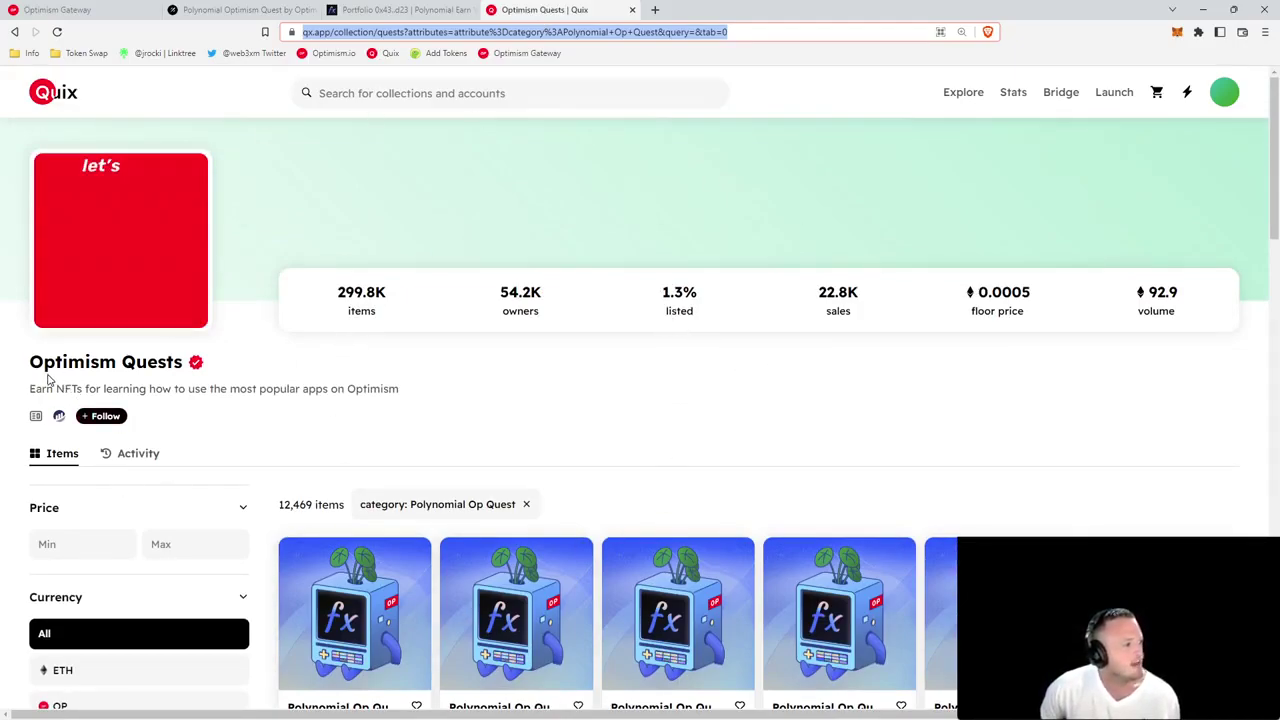
drag(27, 362, 215, 366)
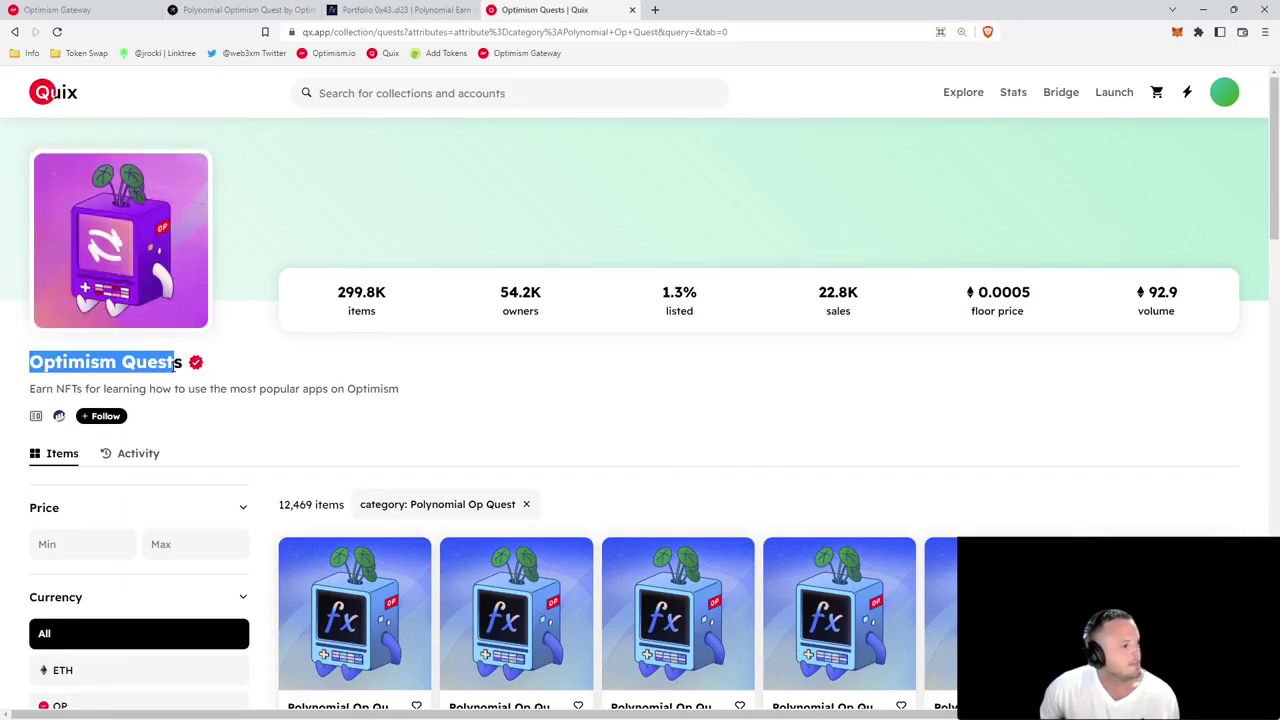
click(317, 443)
scroll(186, 471, down, 4)
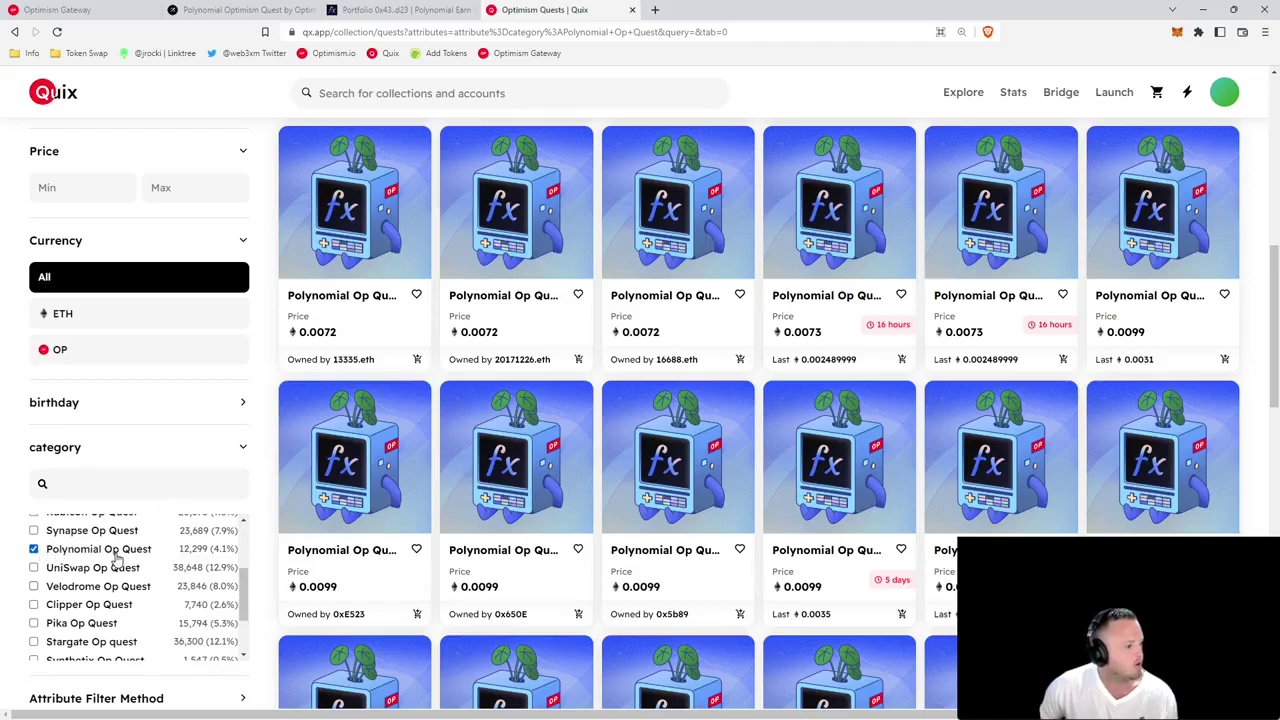
click(34, 549)
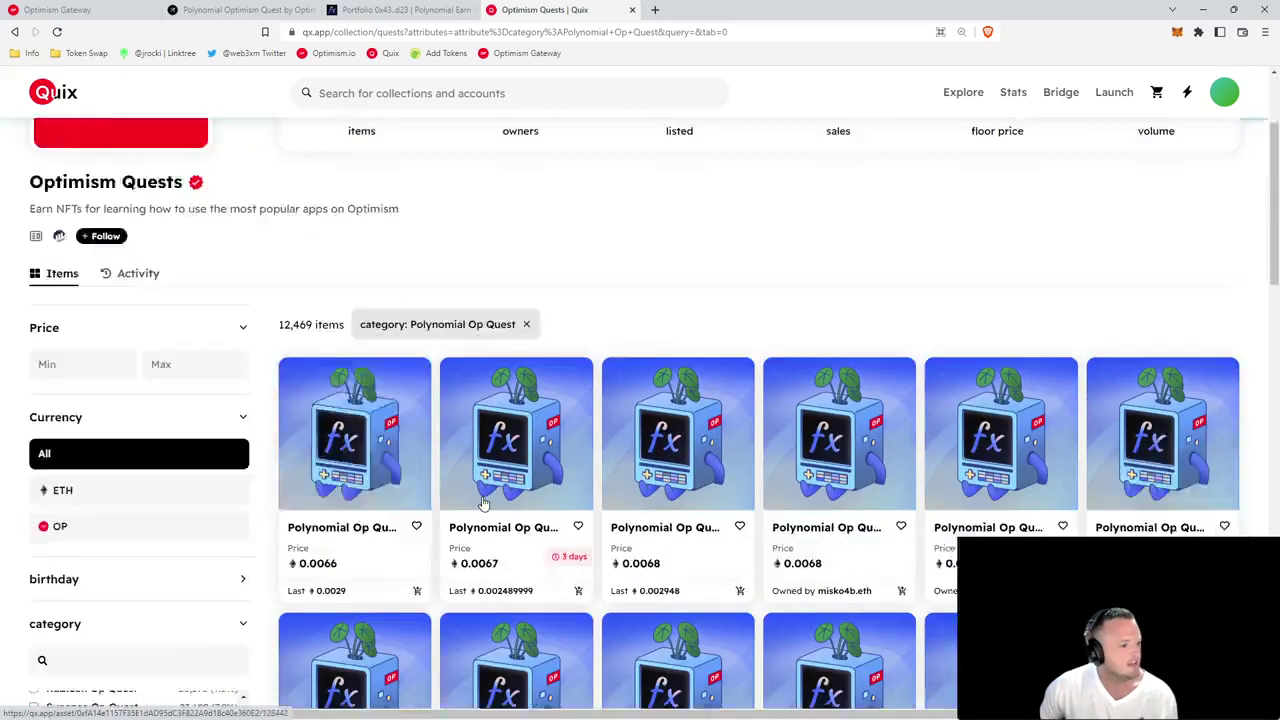
scroll(355, 460, down, 2)
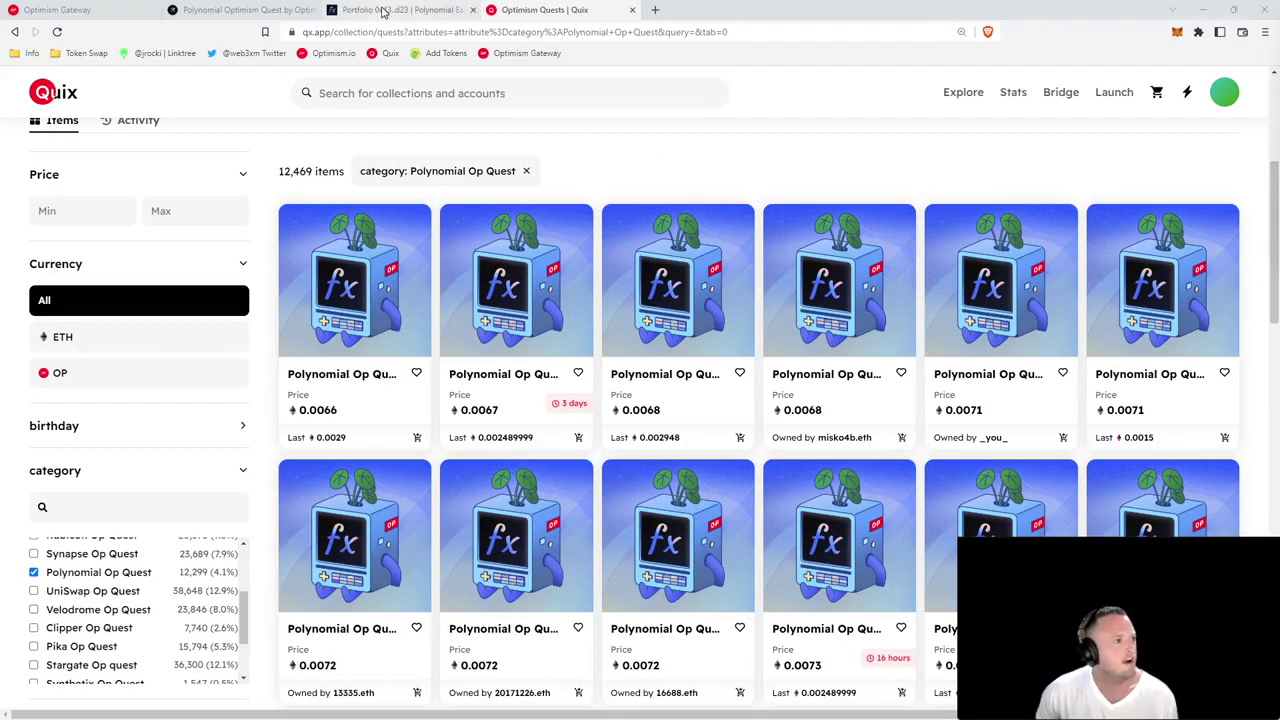
click(385, 11)
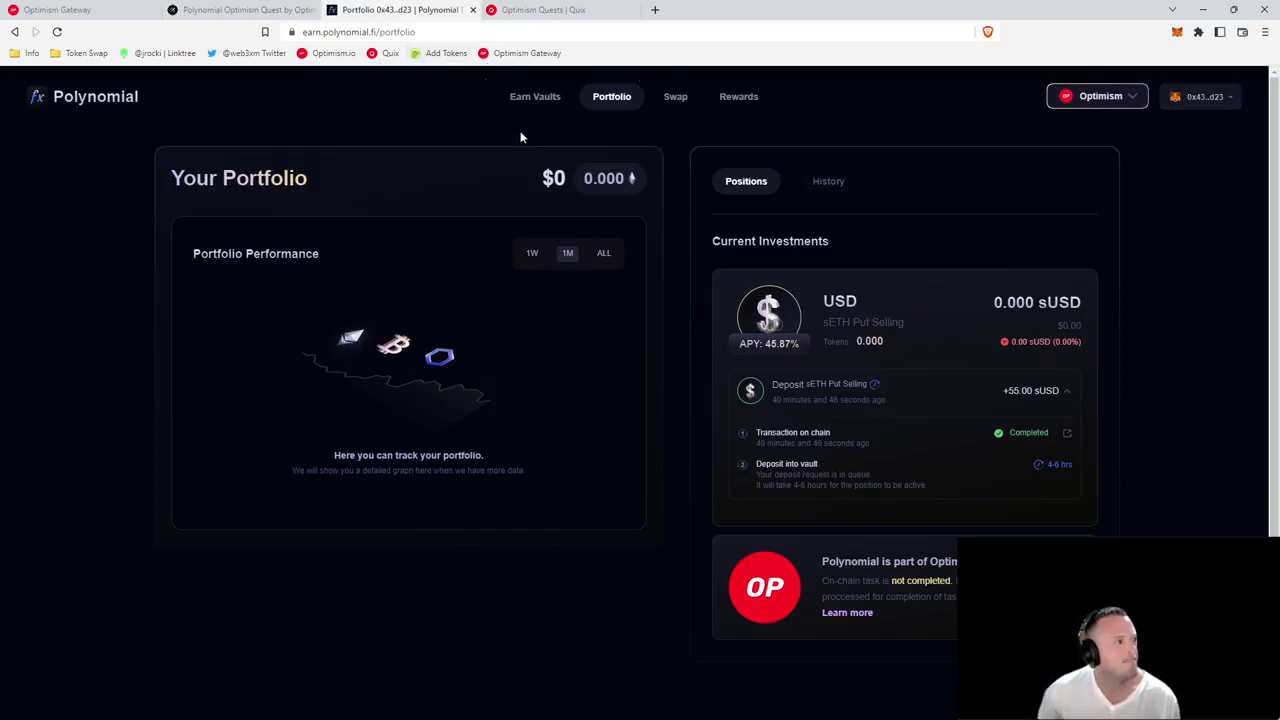
- Open the Put Selling USD vault's Withdraw form, showing a 0.0000 sUSD withdrawable balance
click(528, 99)
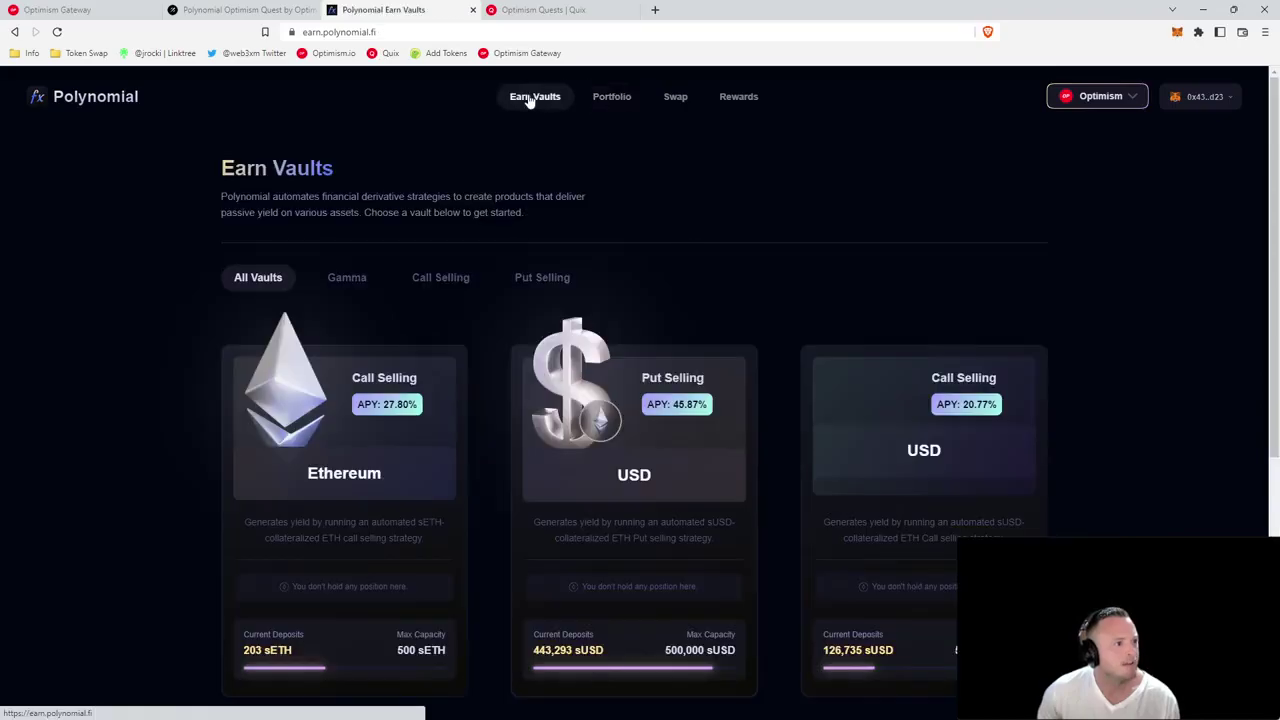
click(674, 433)
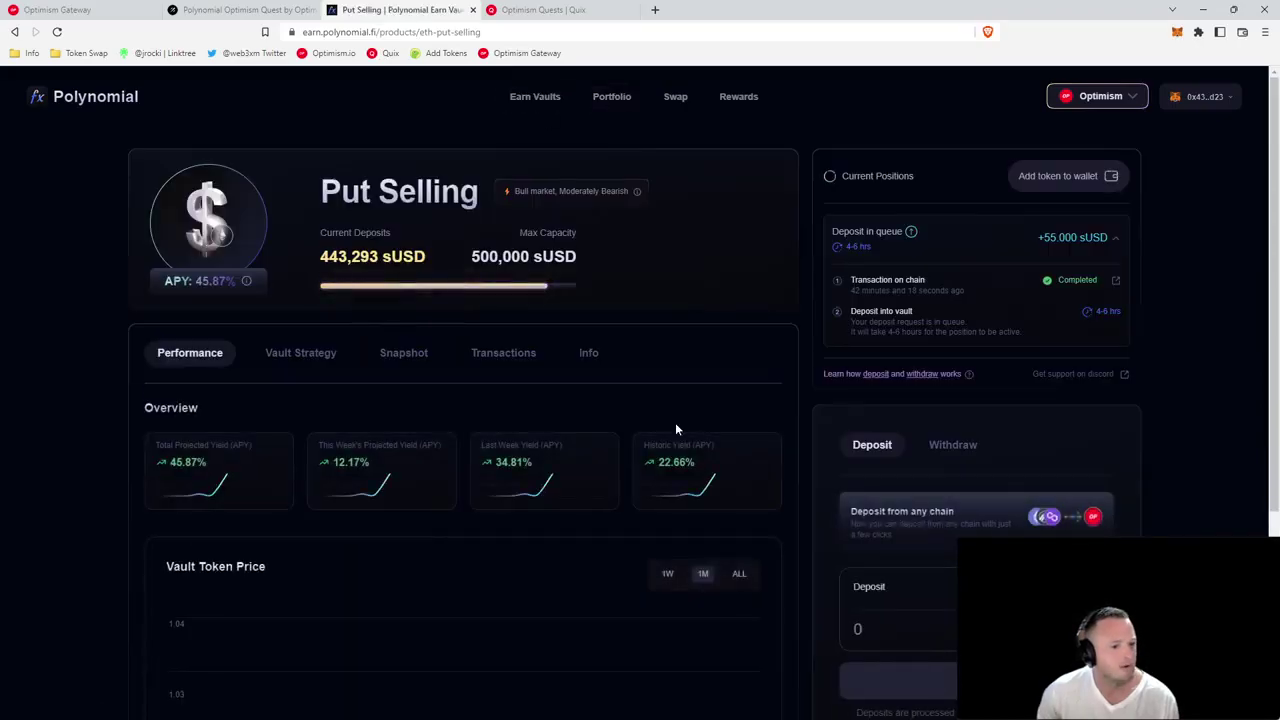
scroll(1130, 425, down, 2)
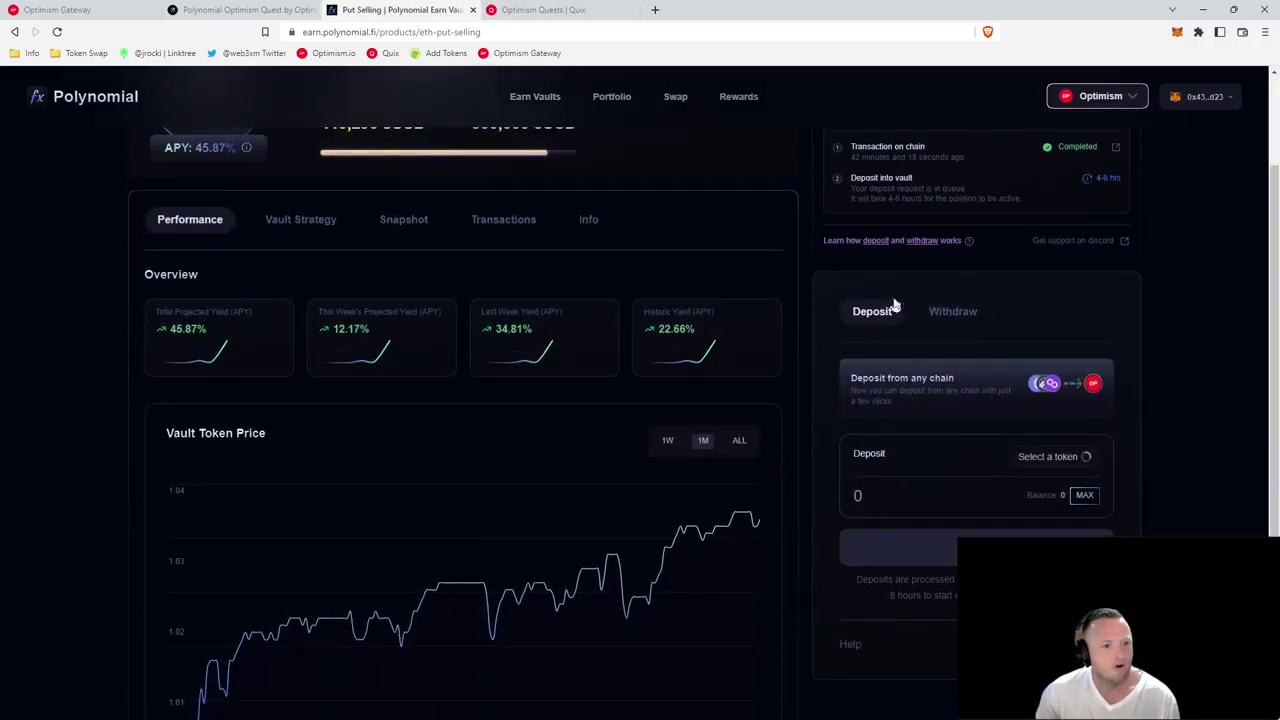
click(955, 316)
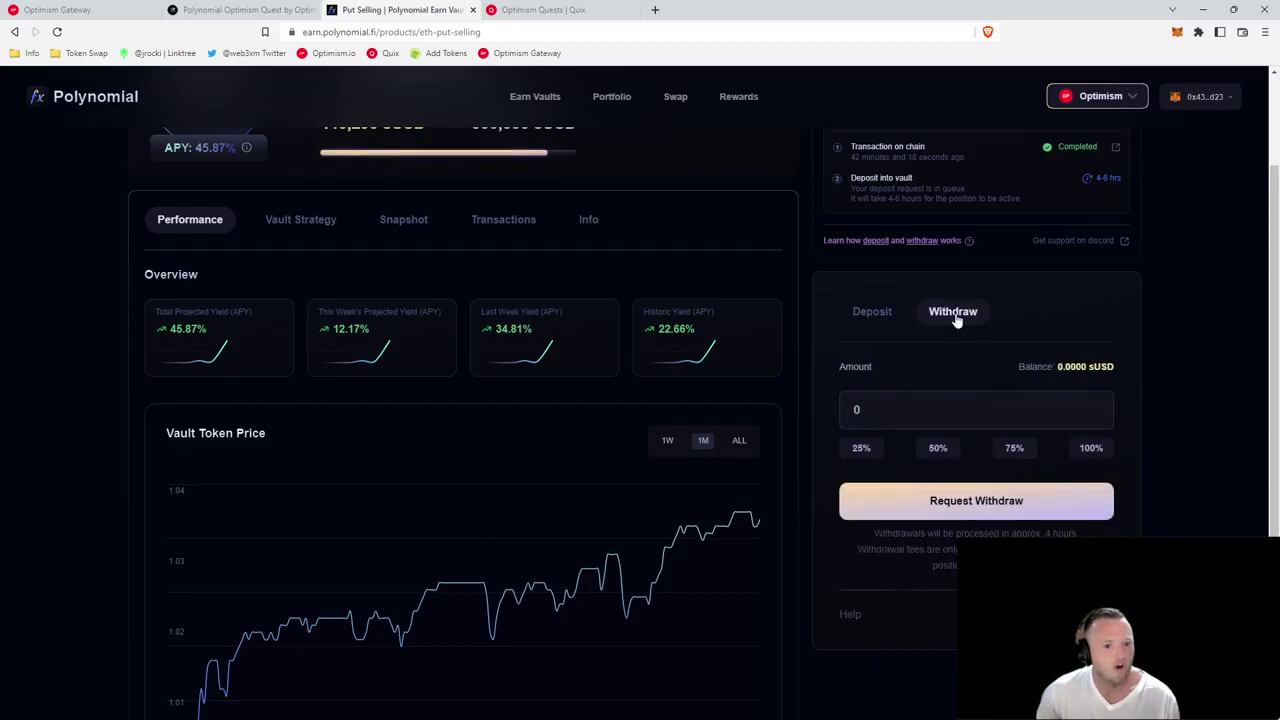
scroll(1120, 325, down, 1)
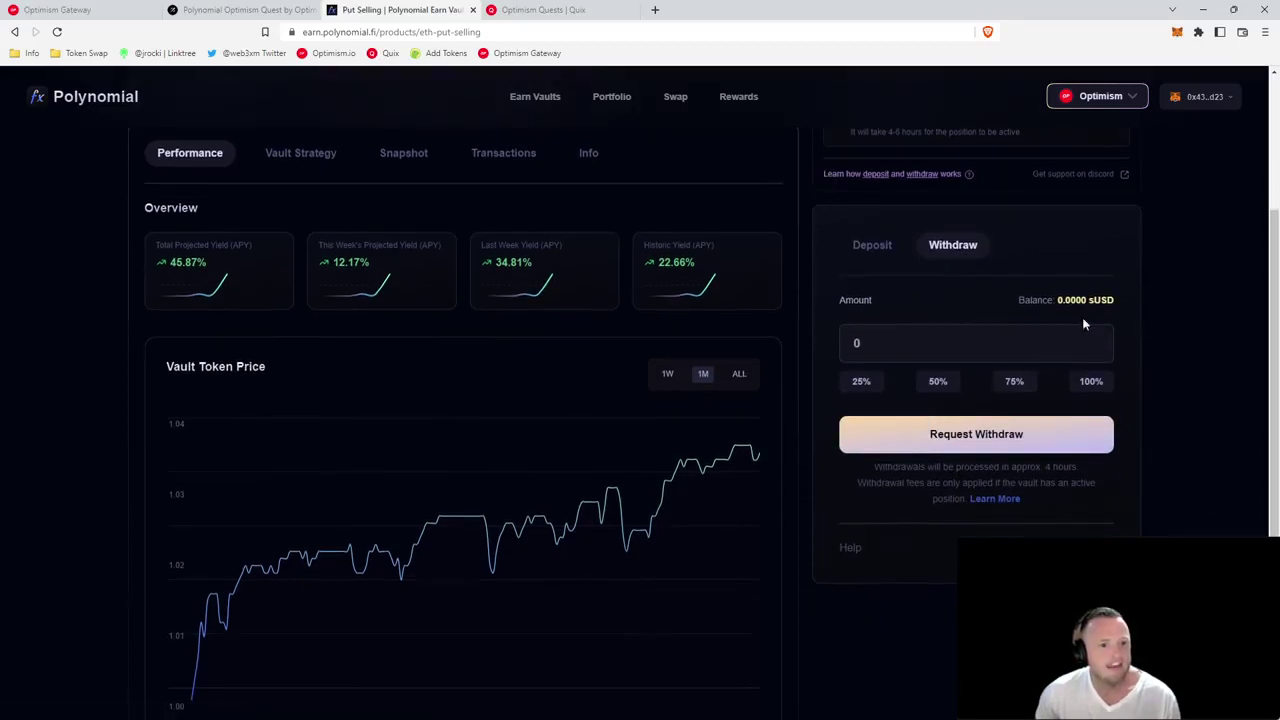
drag(1059, 300, 1126, 305)
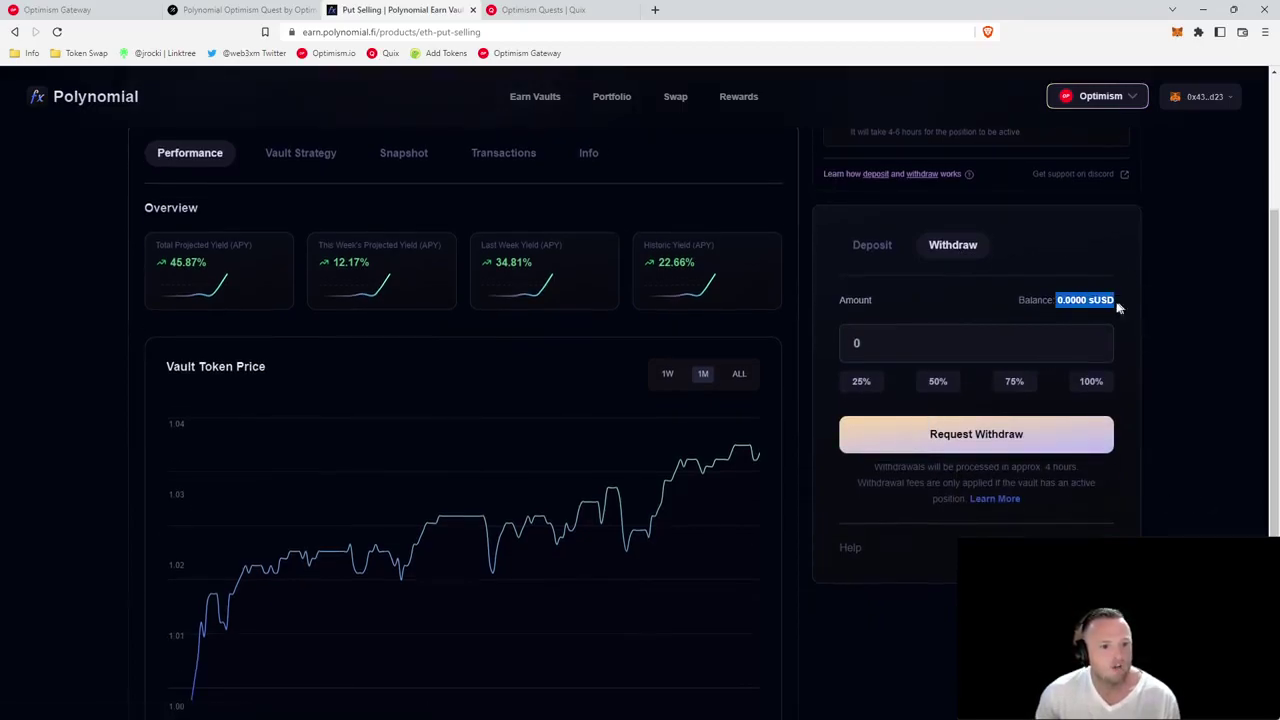
click(1117, 305)
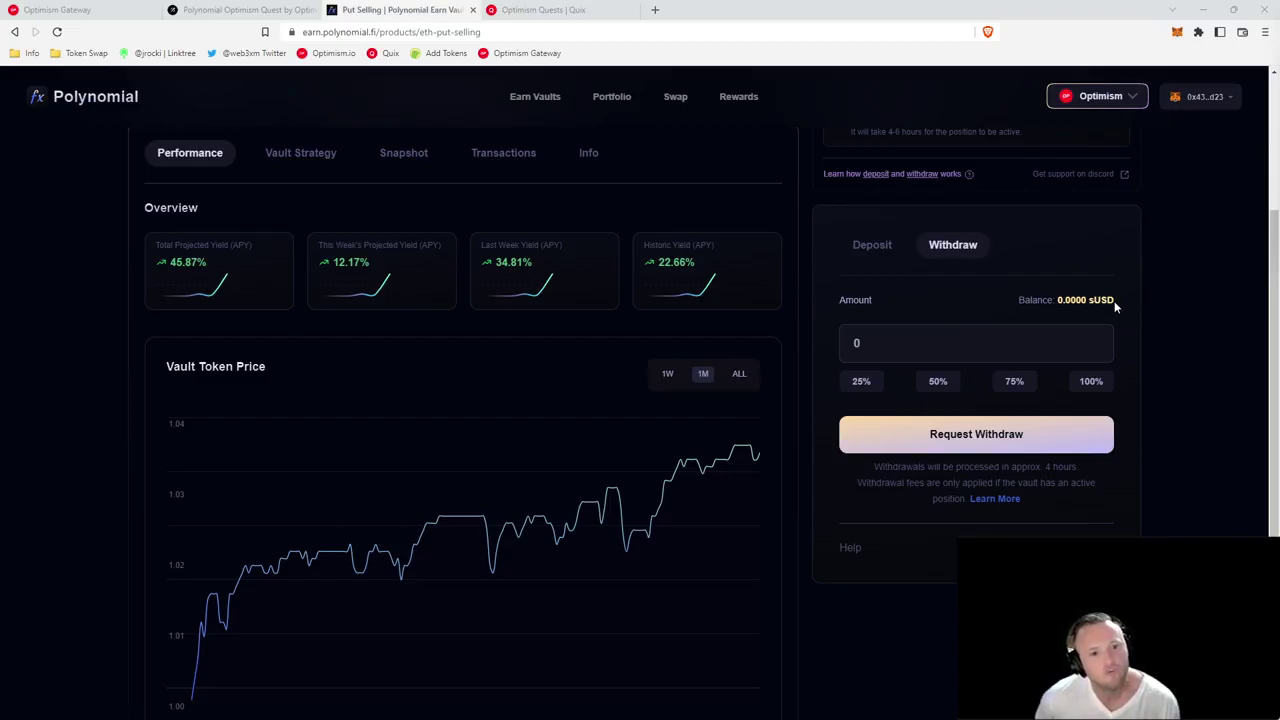
- Compare the Deposit tab's 293.17993 sUSD wallet balance with Withdraw's 0.0000 sUSD
click(871, 248)
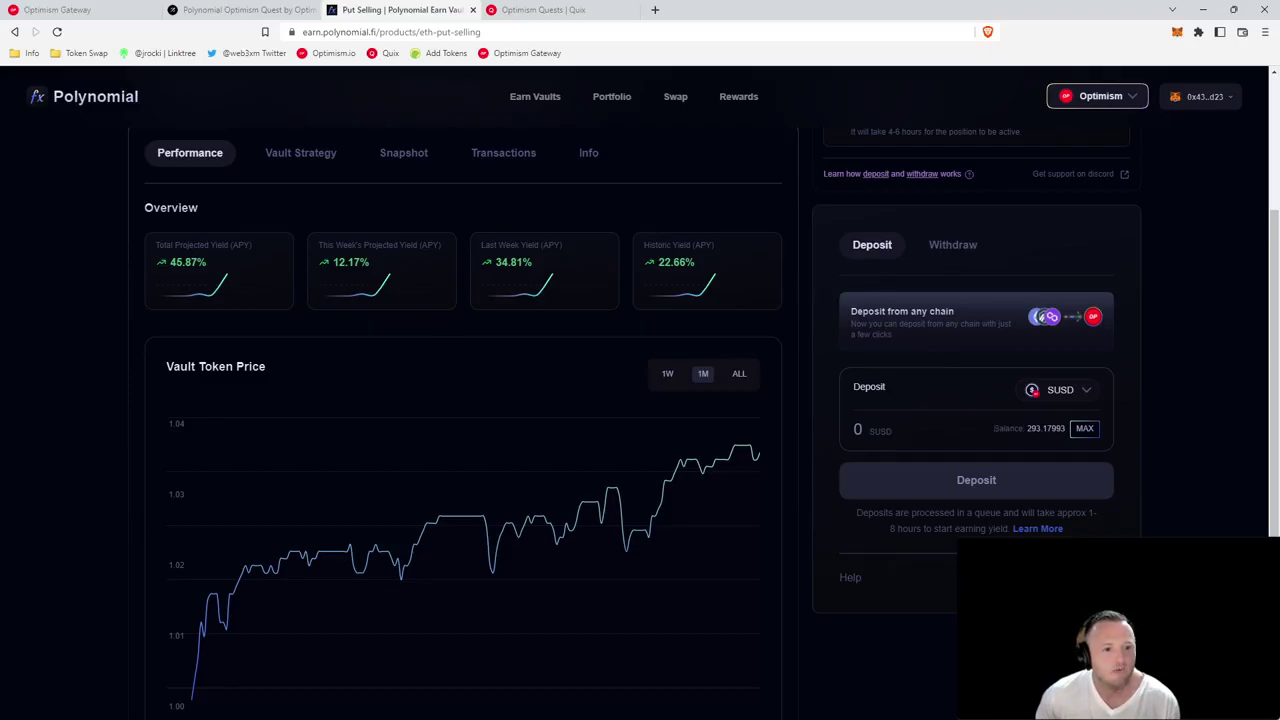
drag(993, 428, 1068, 430)
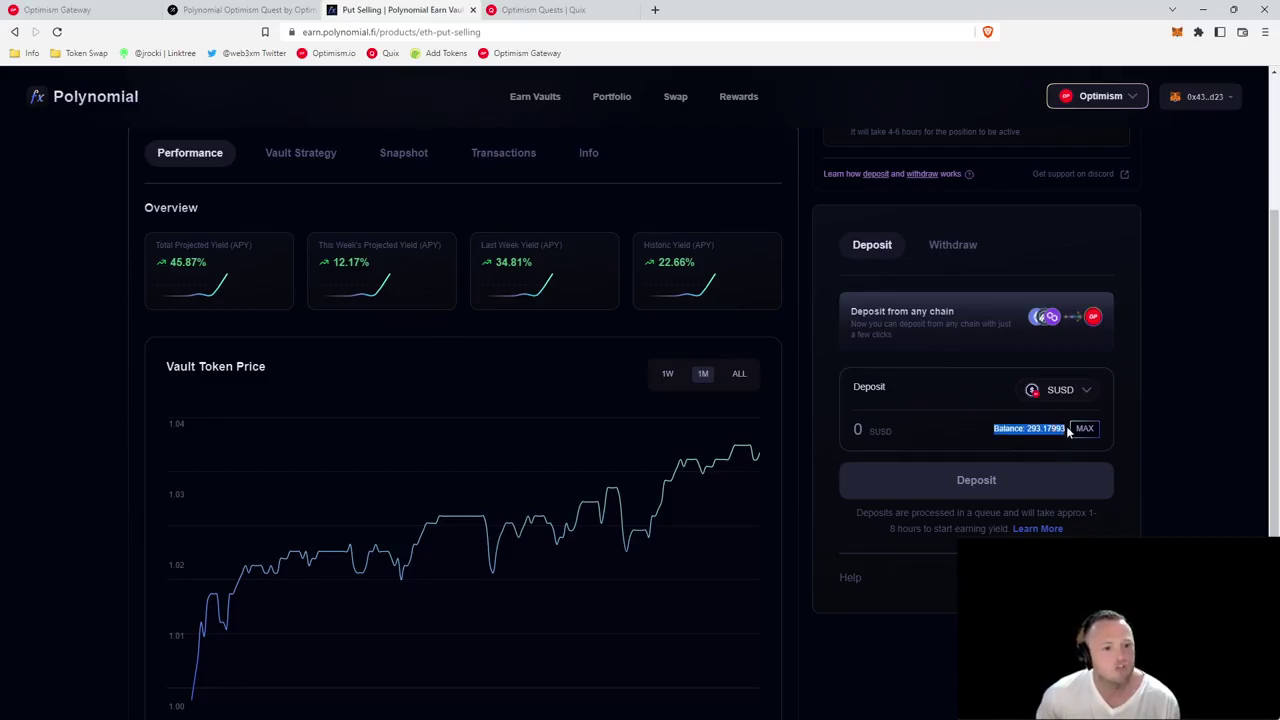
click(965, 250)
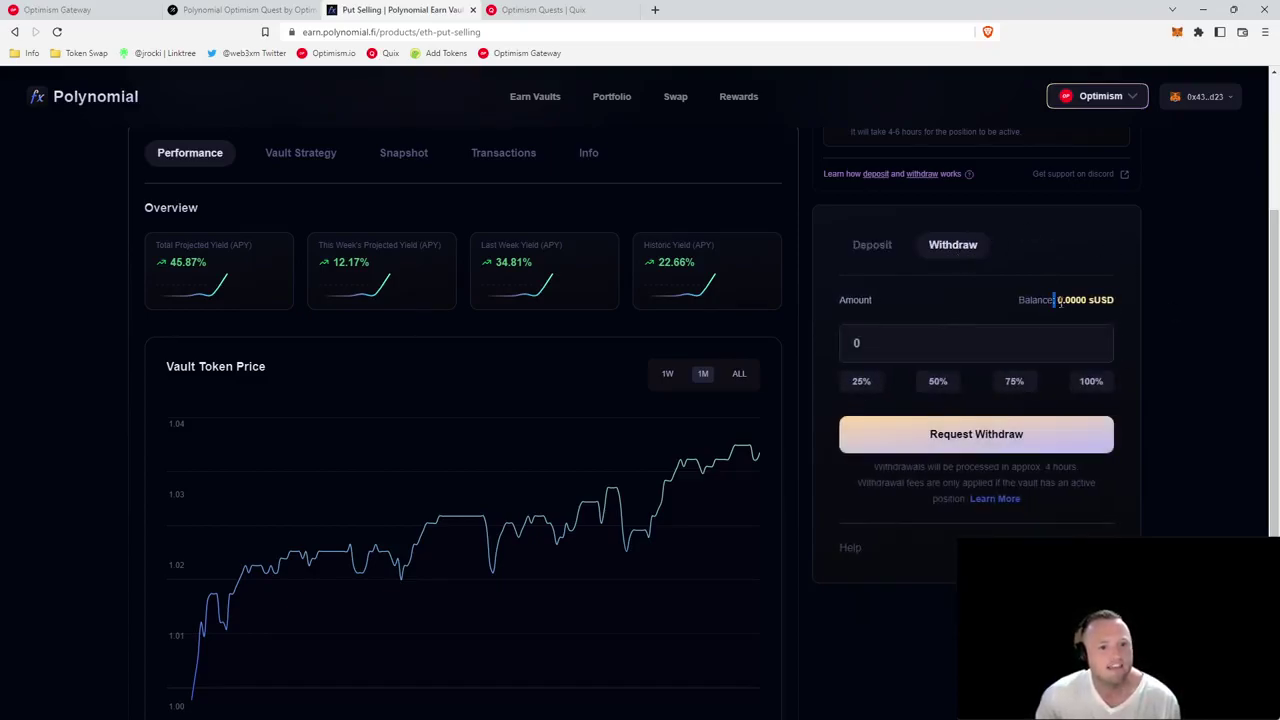
mouse_move(1055, 300)
mouse_down()
mouse_move(1135, 306)
mouse_move(1006, 308)
mouse_up()
click(1107, 312)
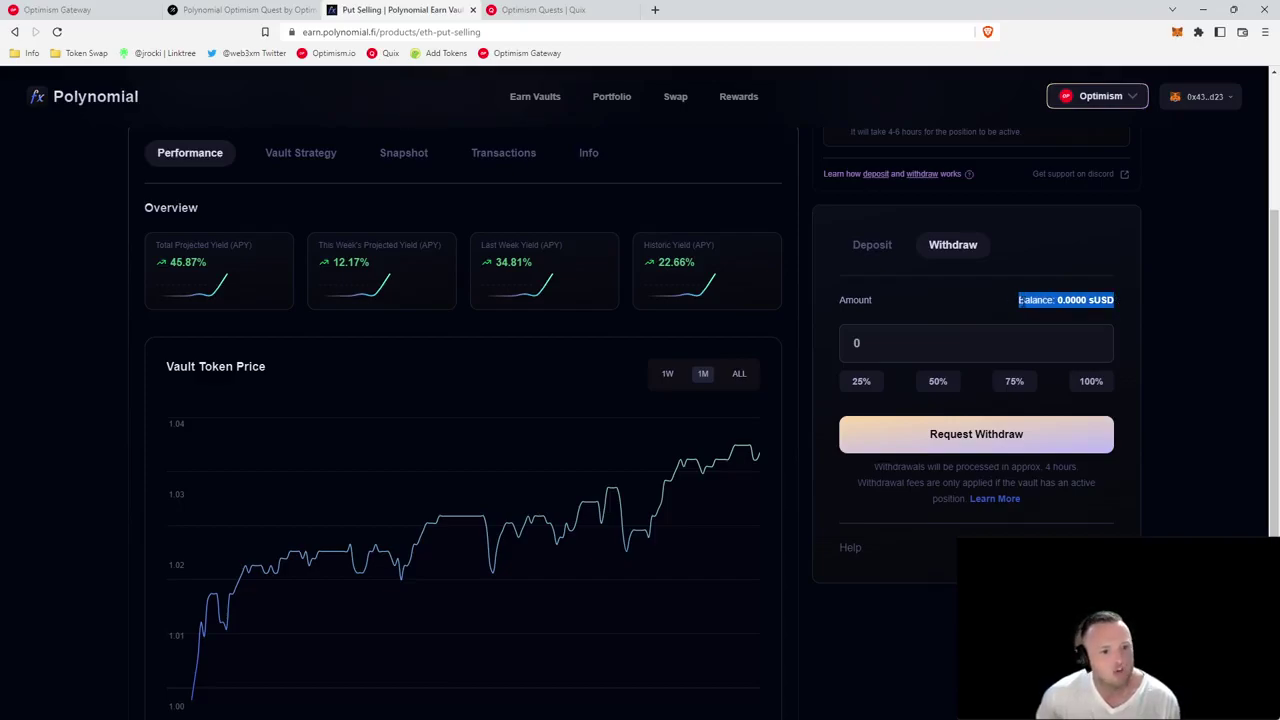
- Switch back to the Optimism Quests list showing the options, perps and futures quests
key(ctrl+1)
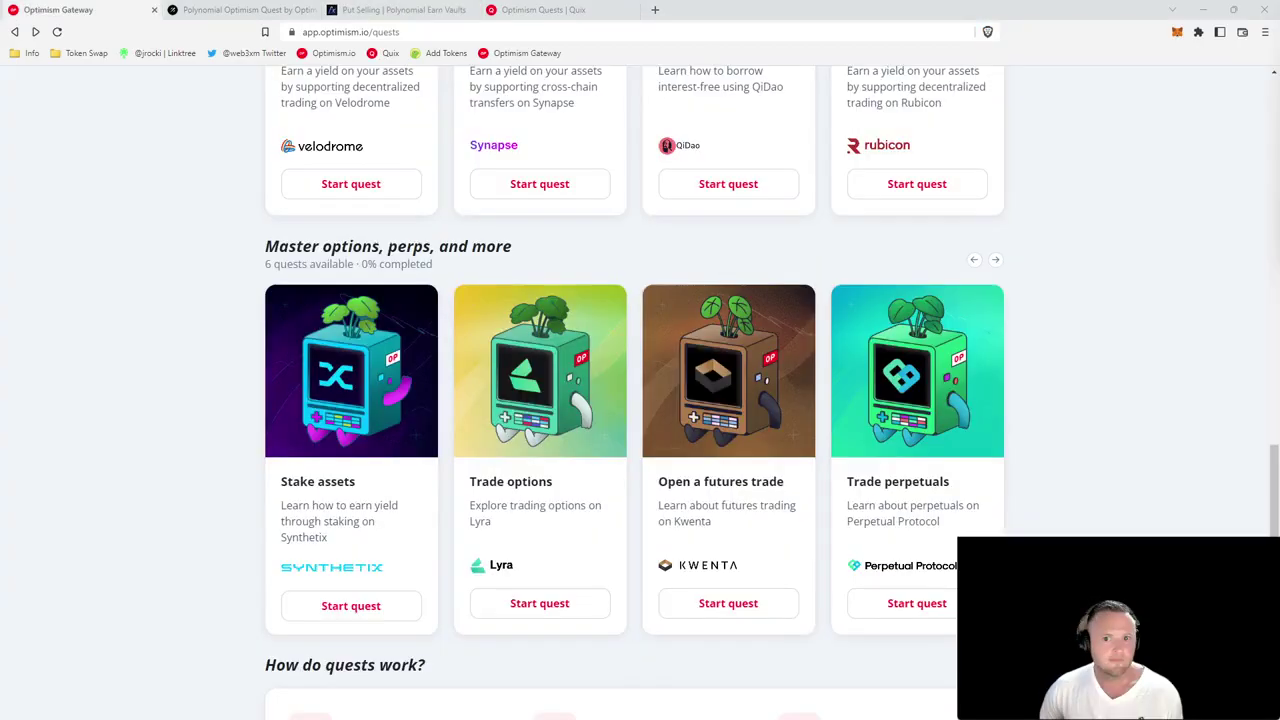